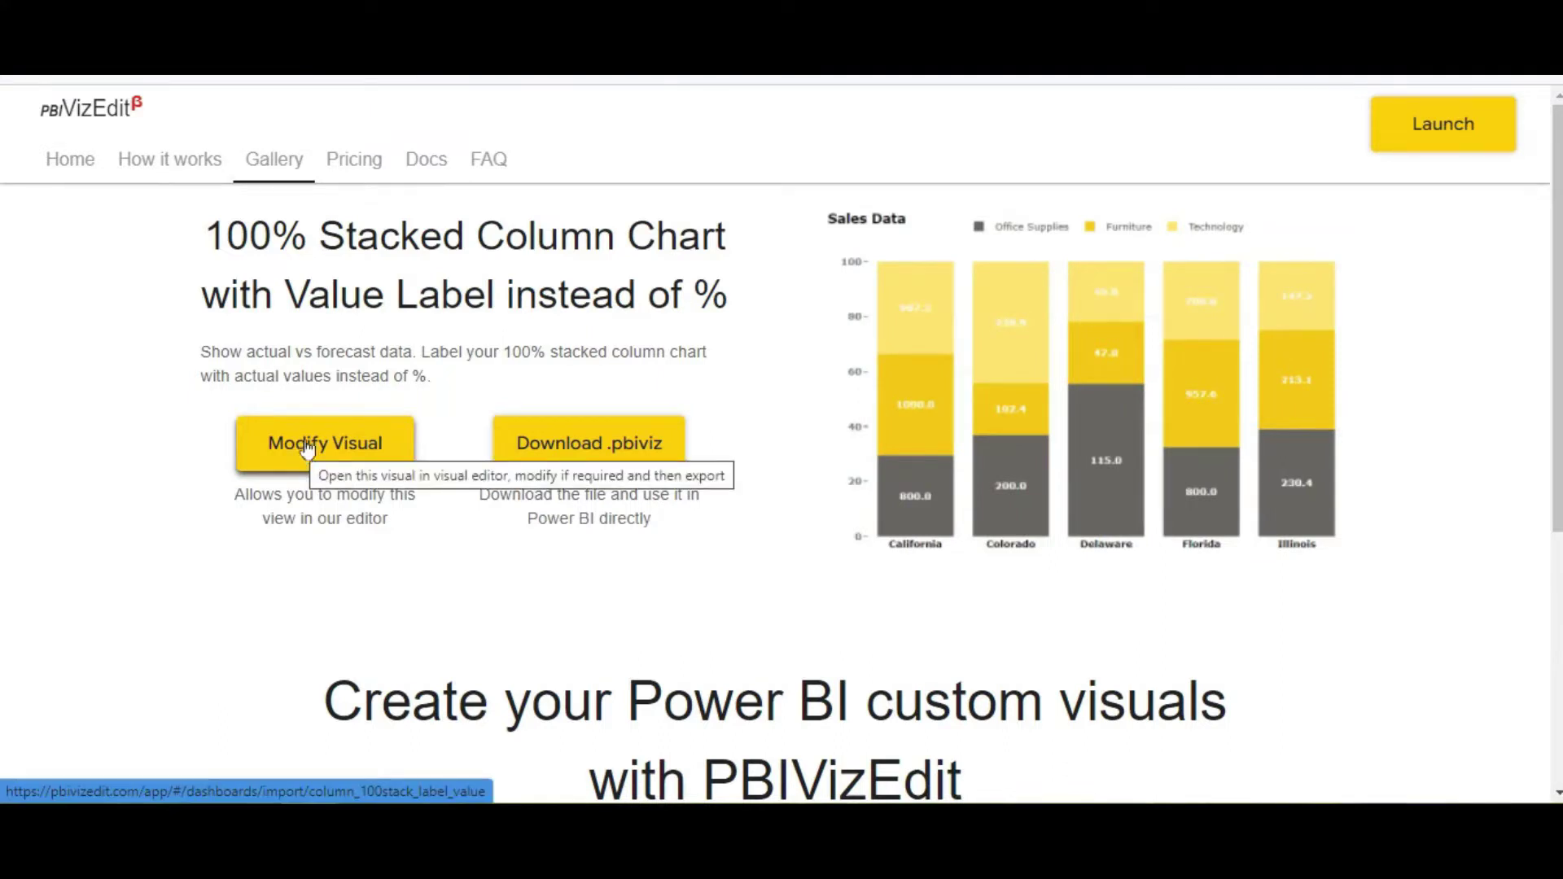
# Import the "100% Stacked Column Chart with Value Label instead of %" editor from the PBIVizEdit library.
pyautogui.click(302, 452)
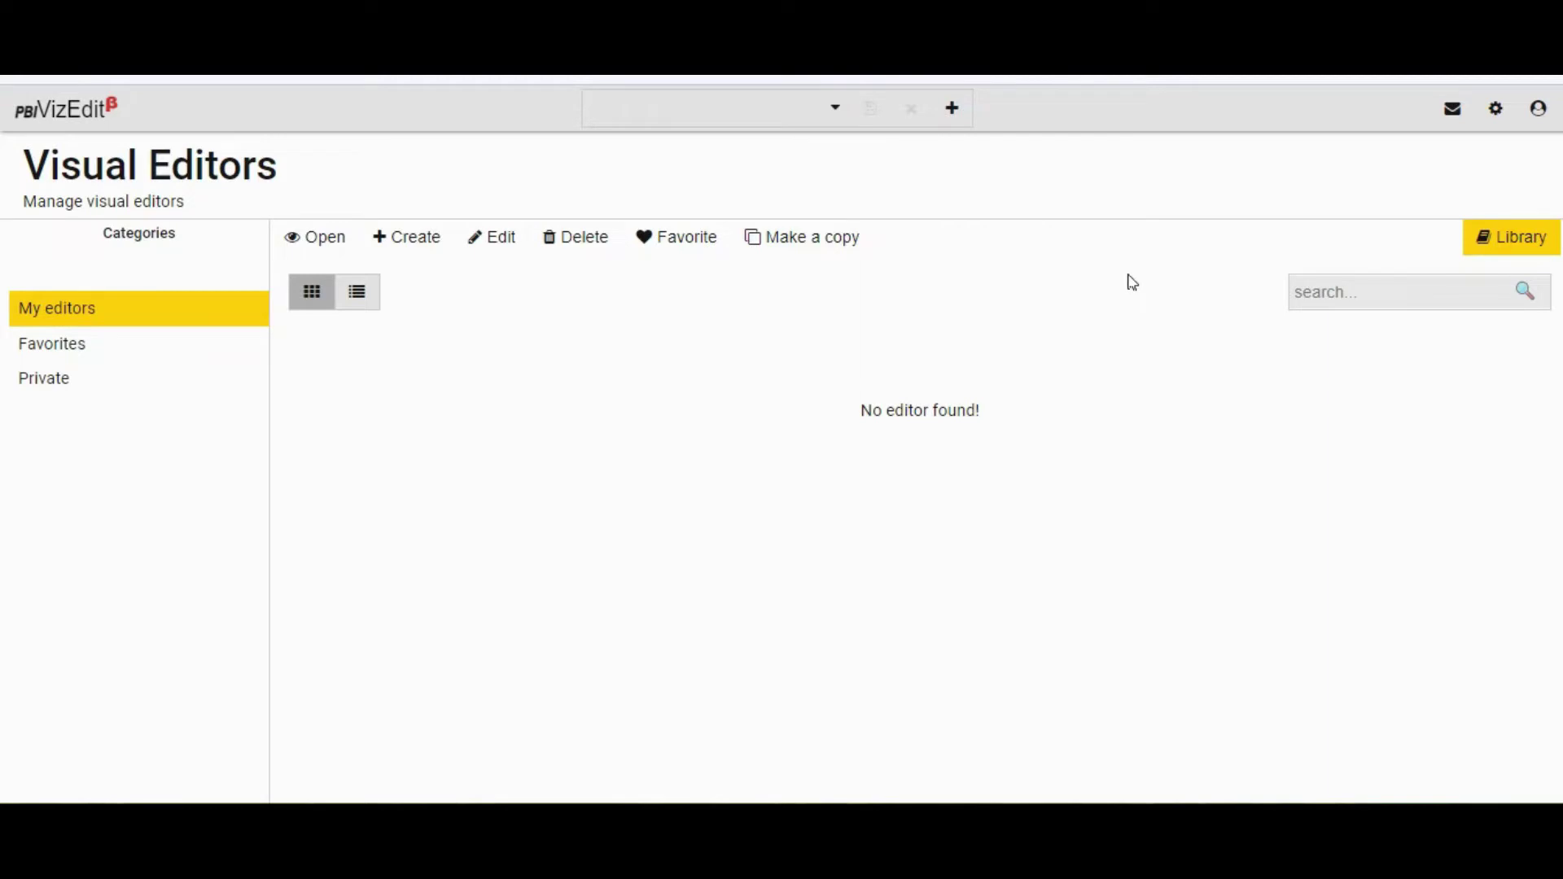
pyautogui.click(1500, 244)
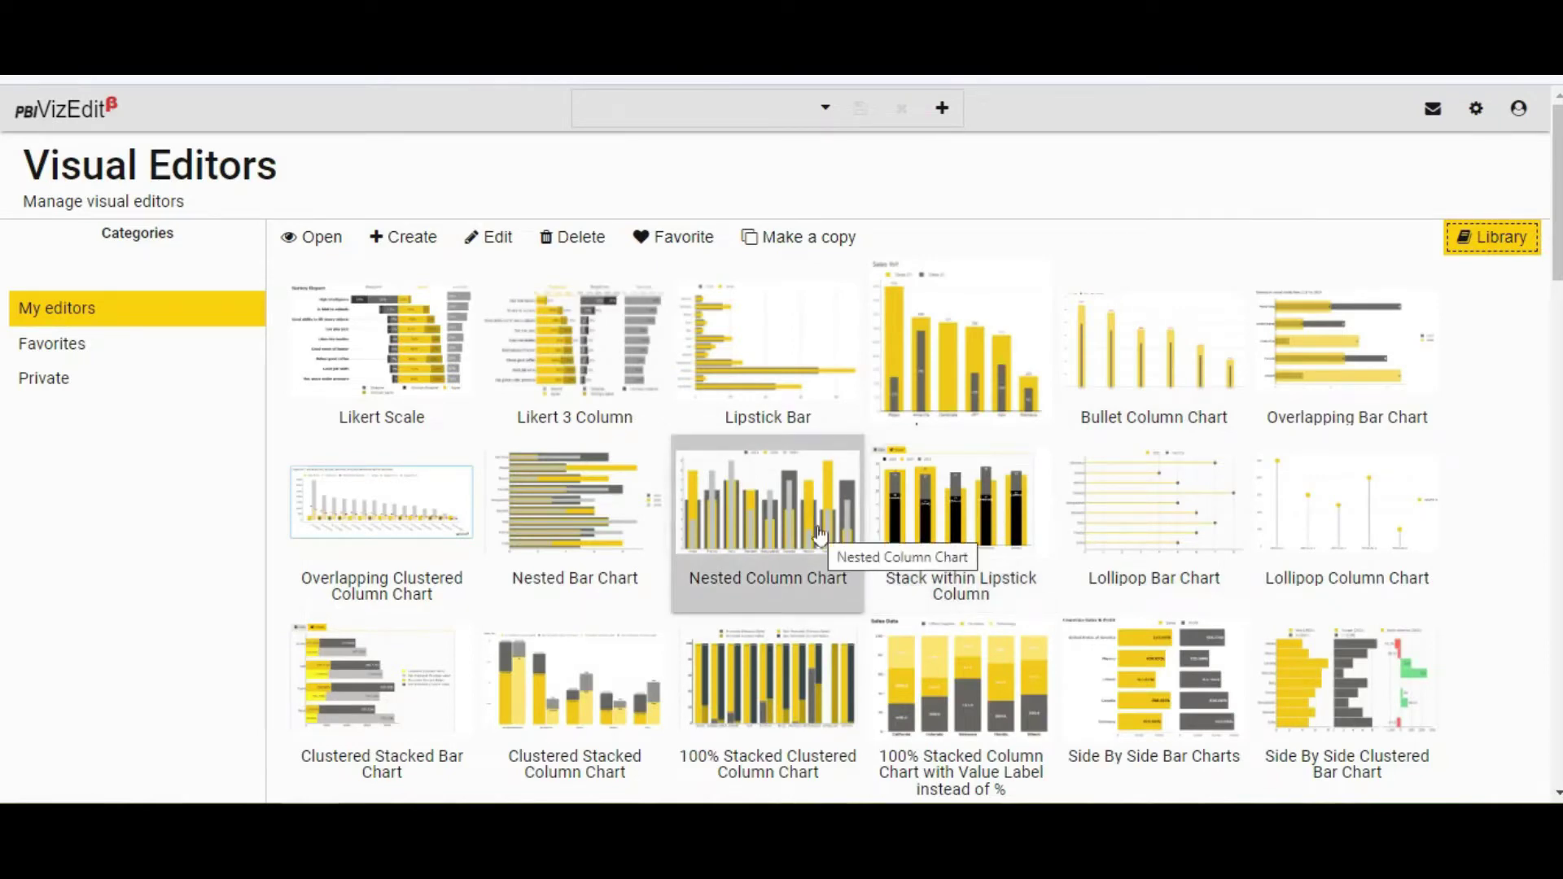
pyautogui.scroll(-2, 819, 533)
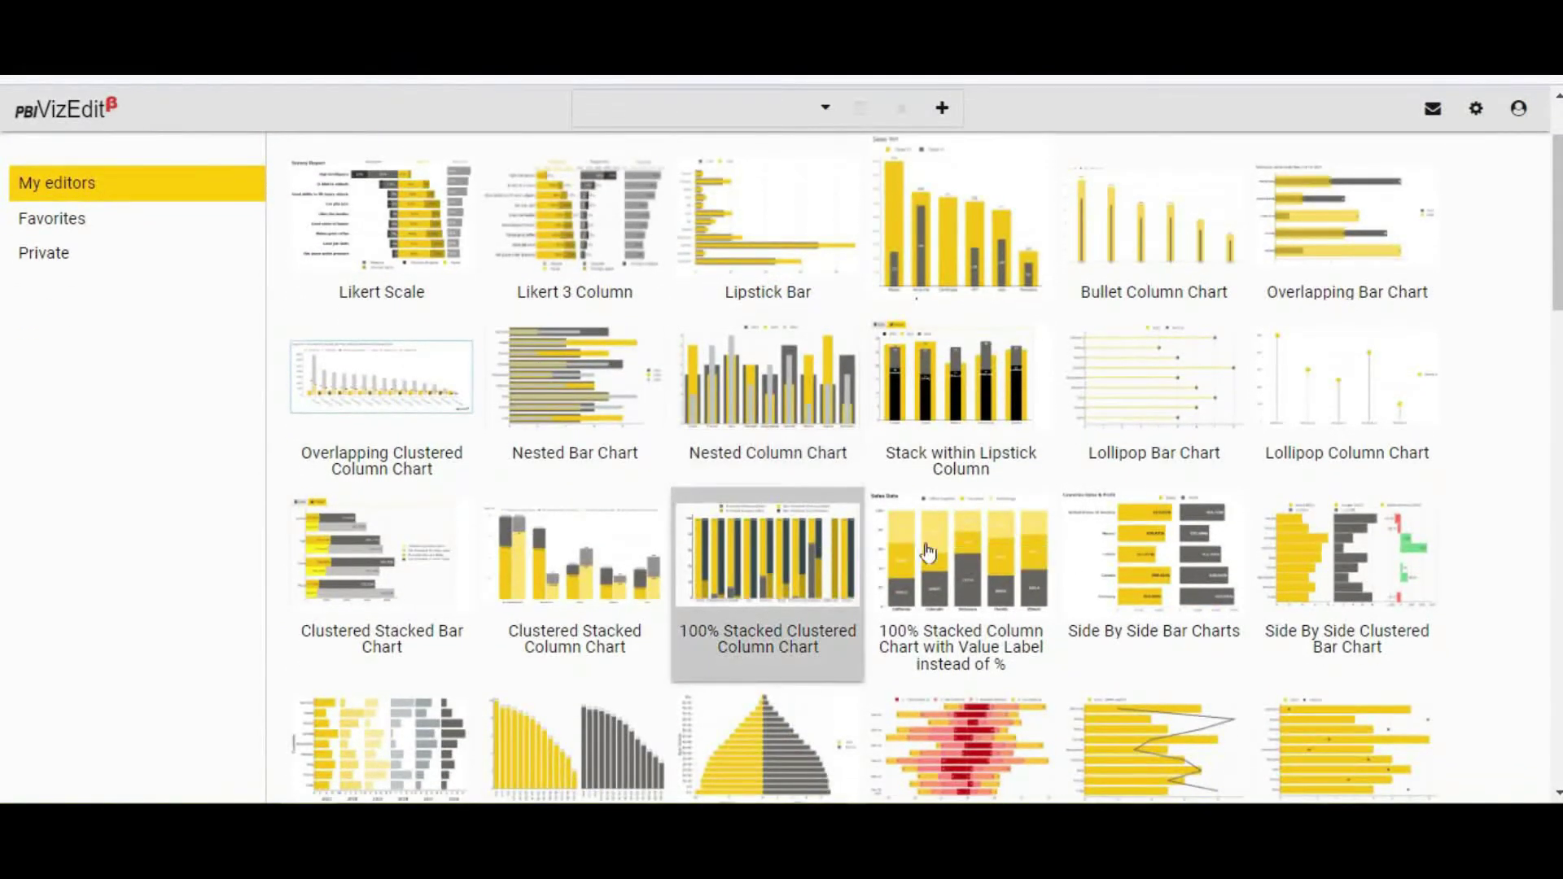
pyautogui.click(954, 616)
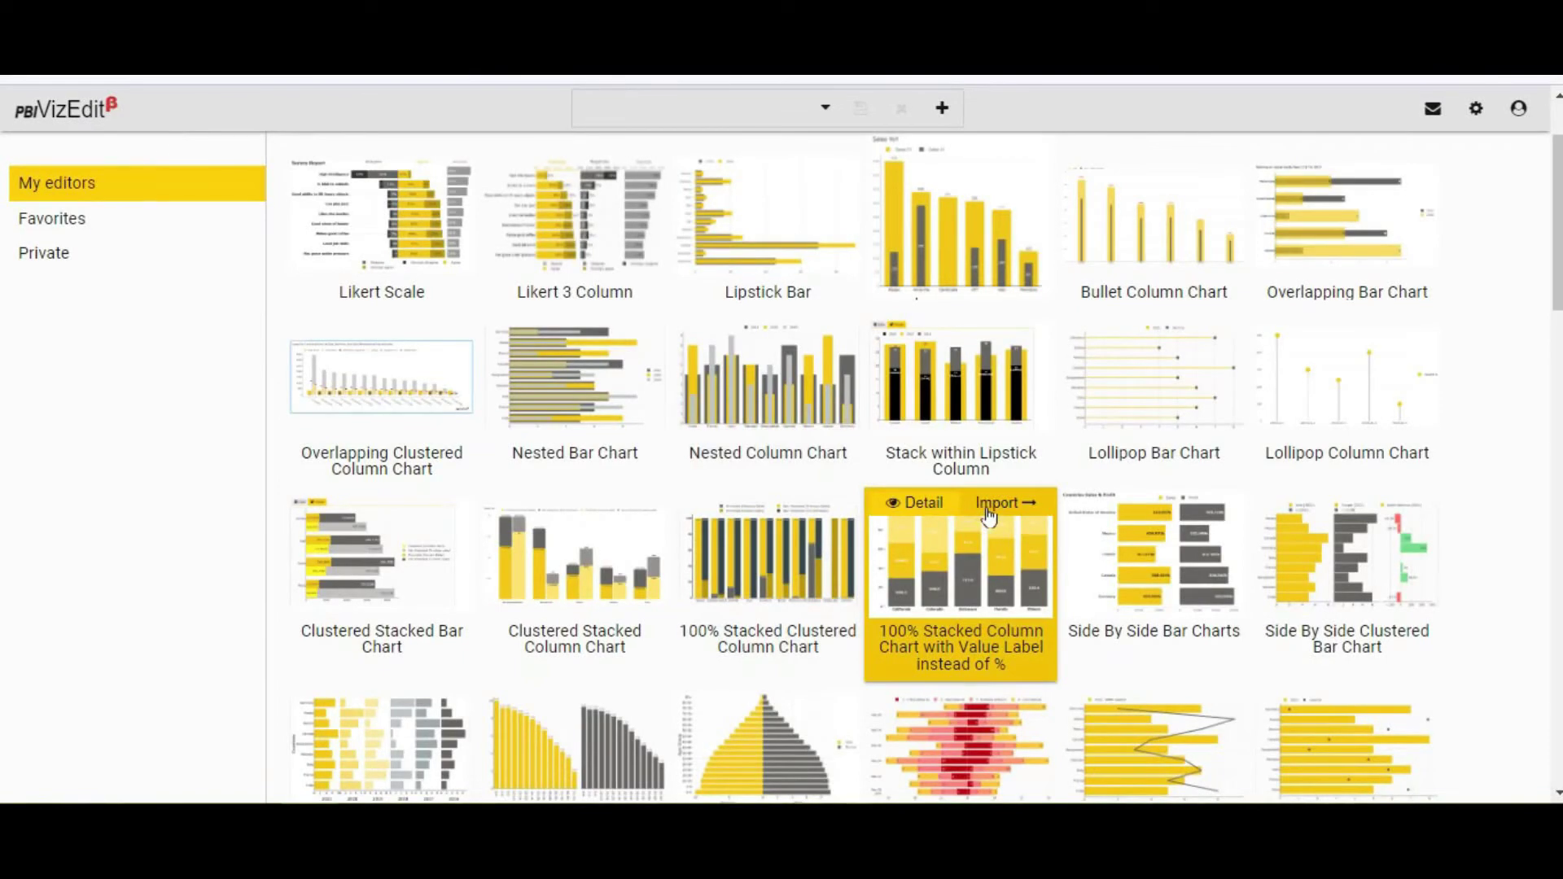
pyautogui.click(1022, 506)
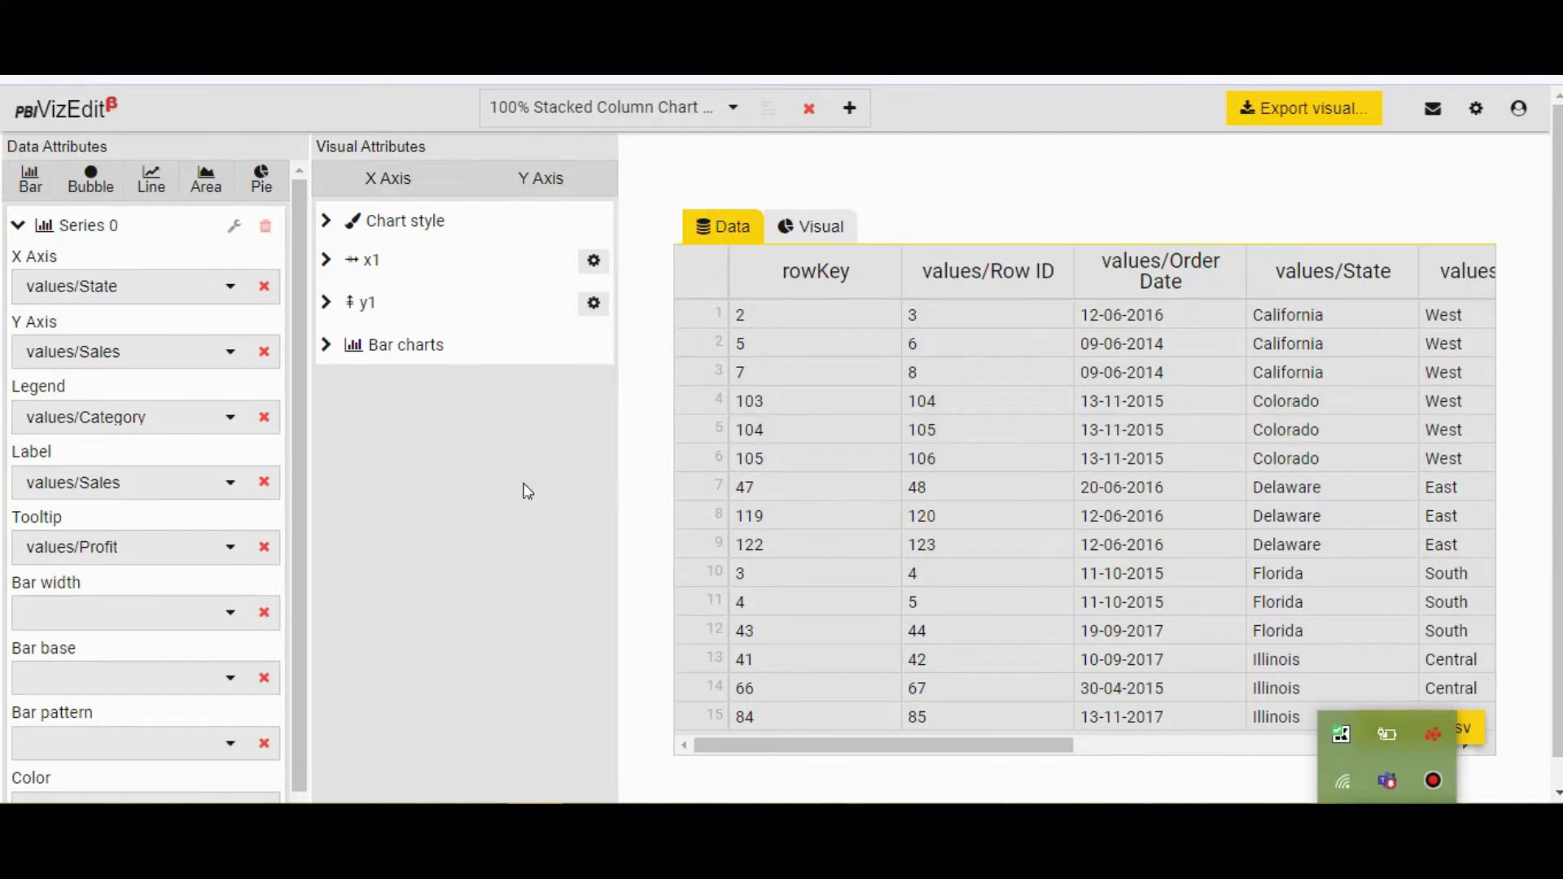
# Examine the imported chart's preview, its sample data table and the available theme settings.
pyautogui.click(814, 230)
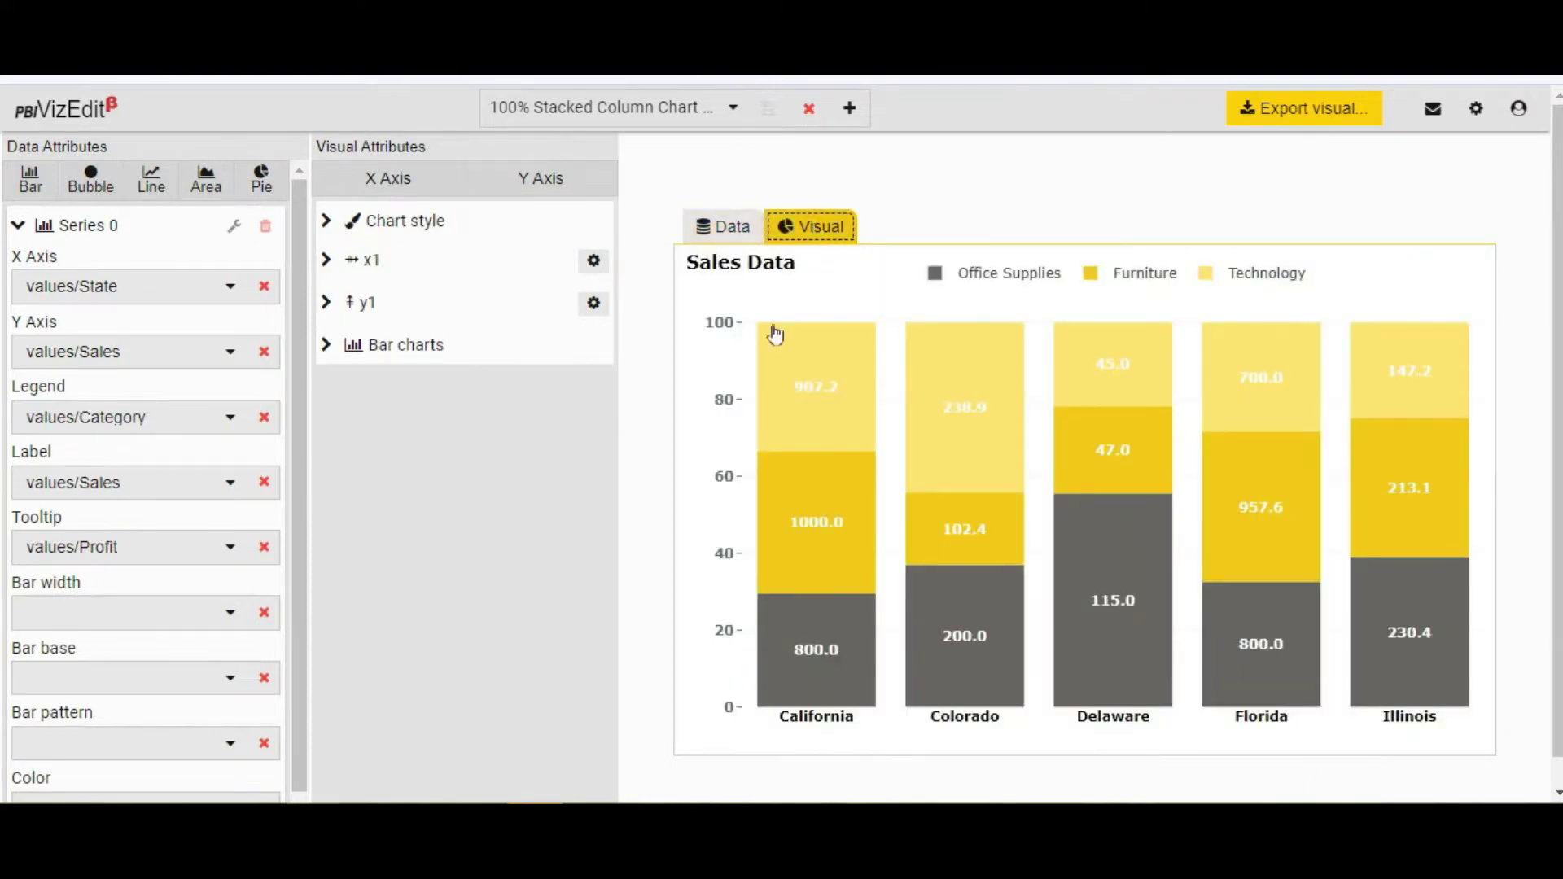
pyautogui.click(735, 236)
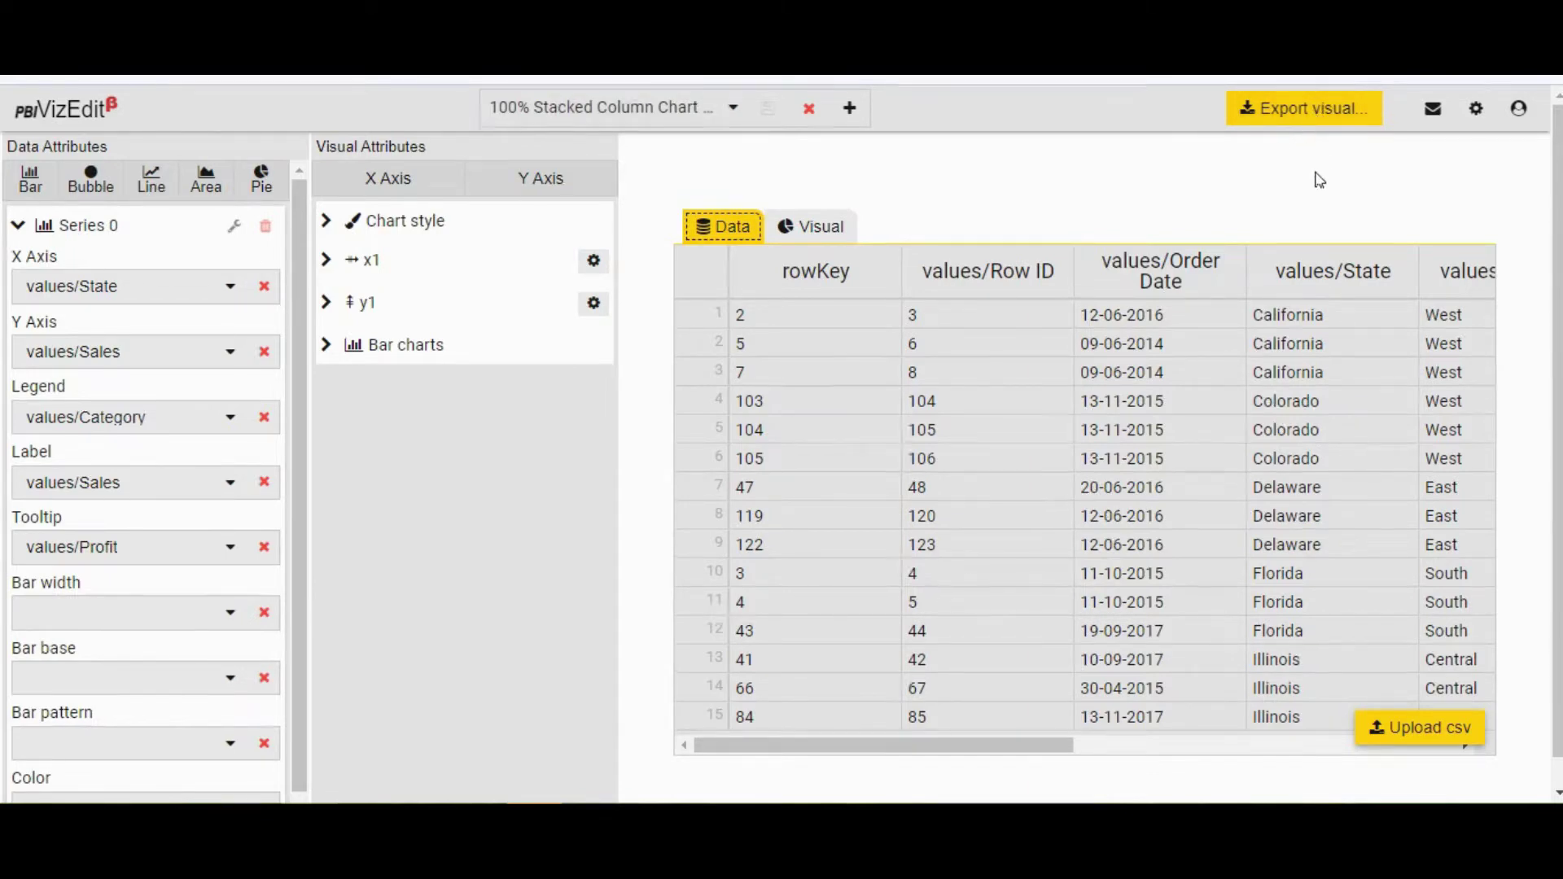
pyautogui.click(1476, 108)
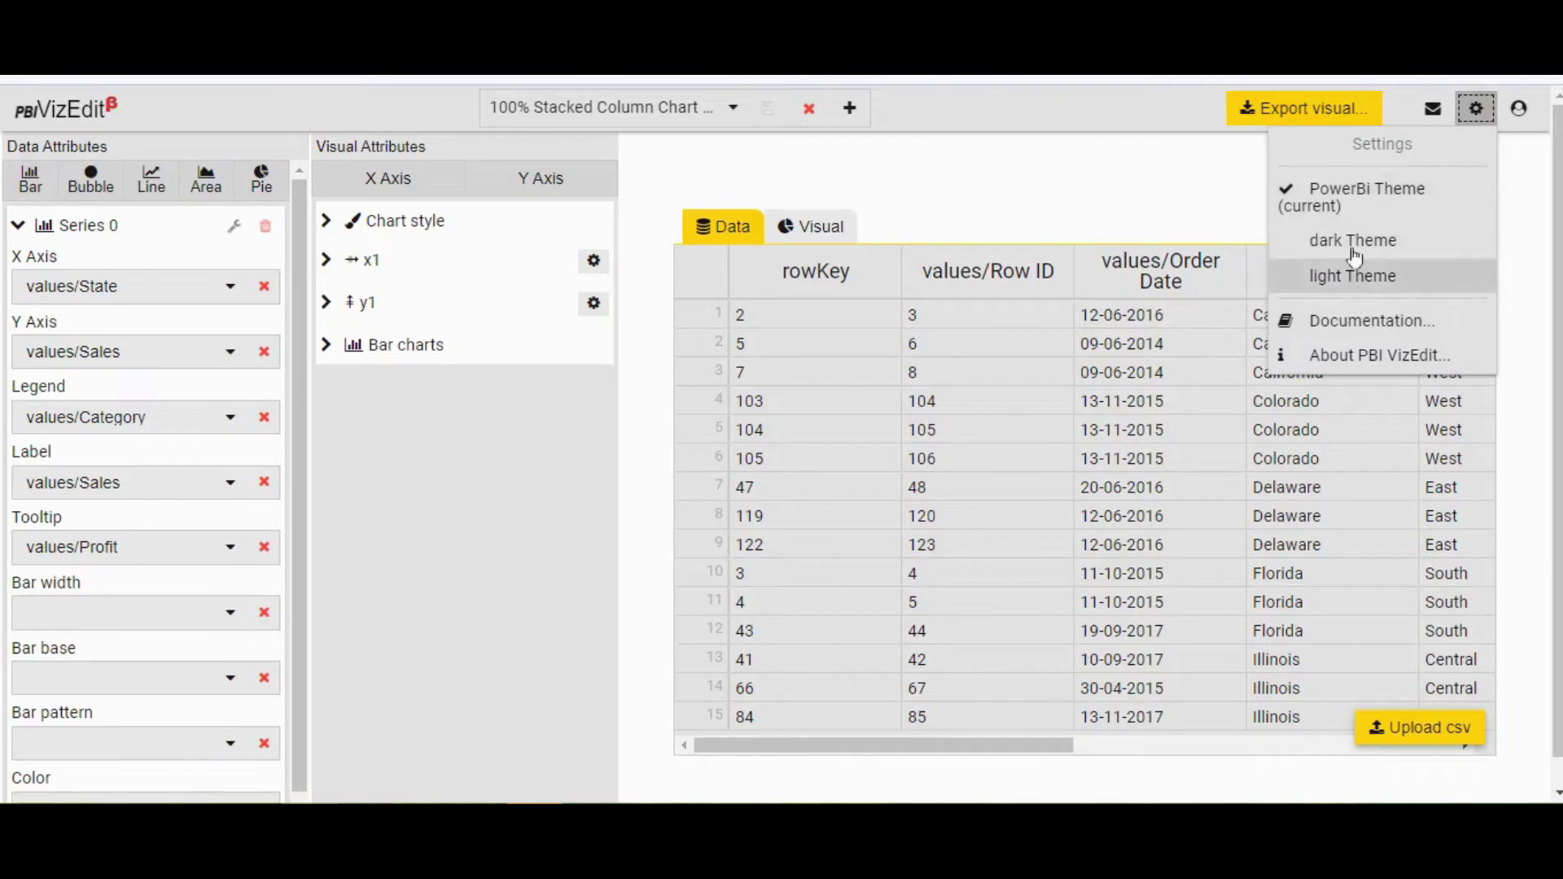
pyautogui.click(1210, 206)
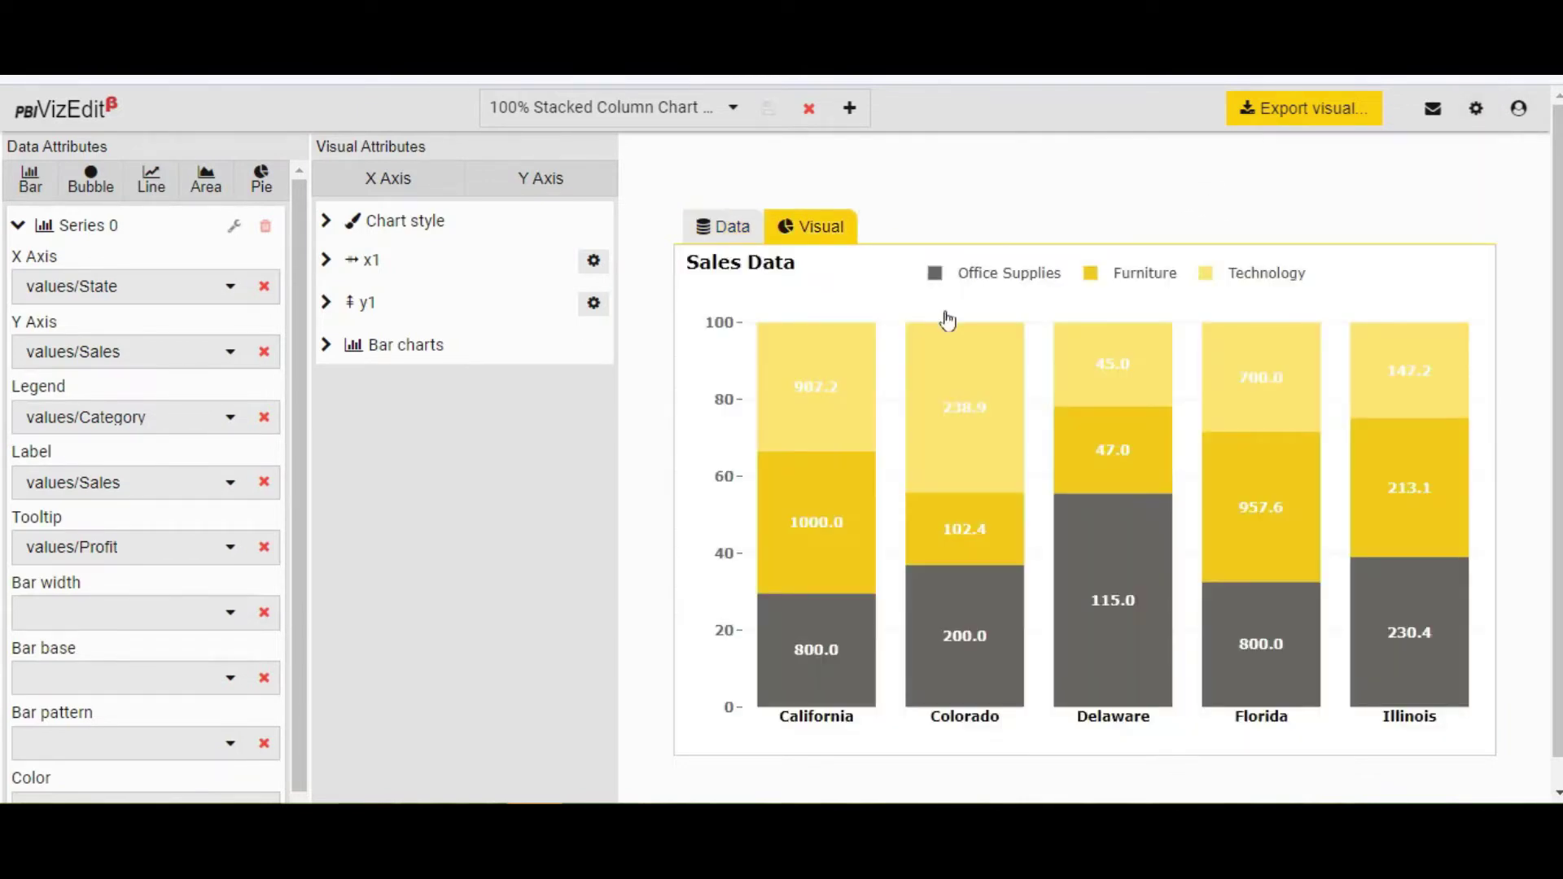
# Open the visual's export settings and review the attributes of the X Axis, Y Axis, Tooltip and Legend fields.
pyautogui.moveTo(1090, 334)
pyautogui.click(1294, 109)
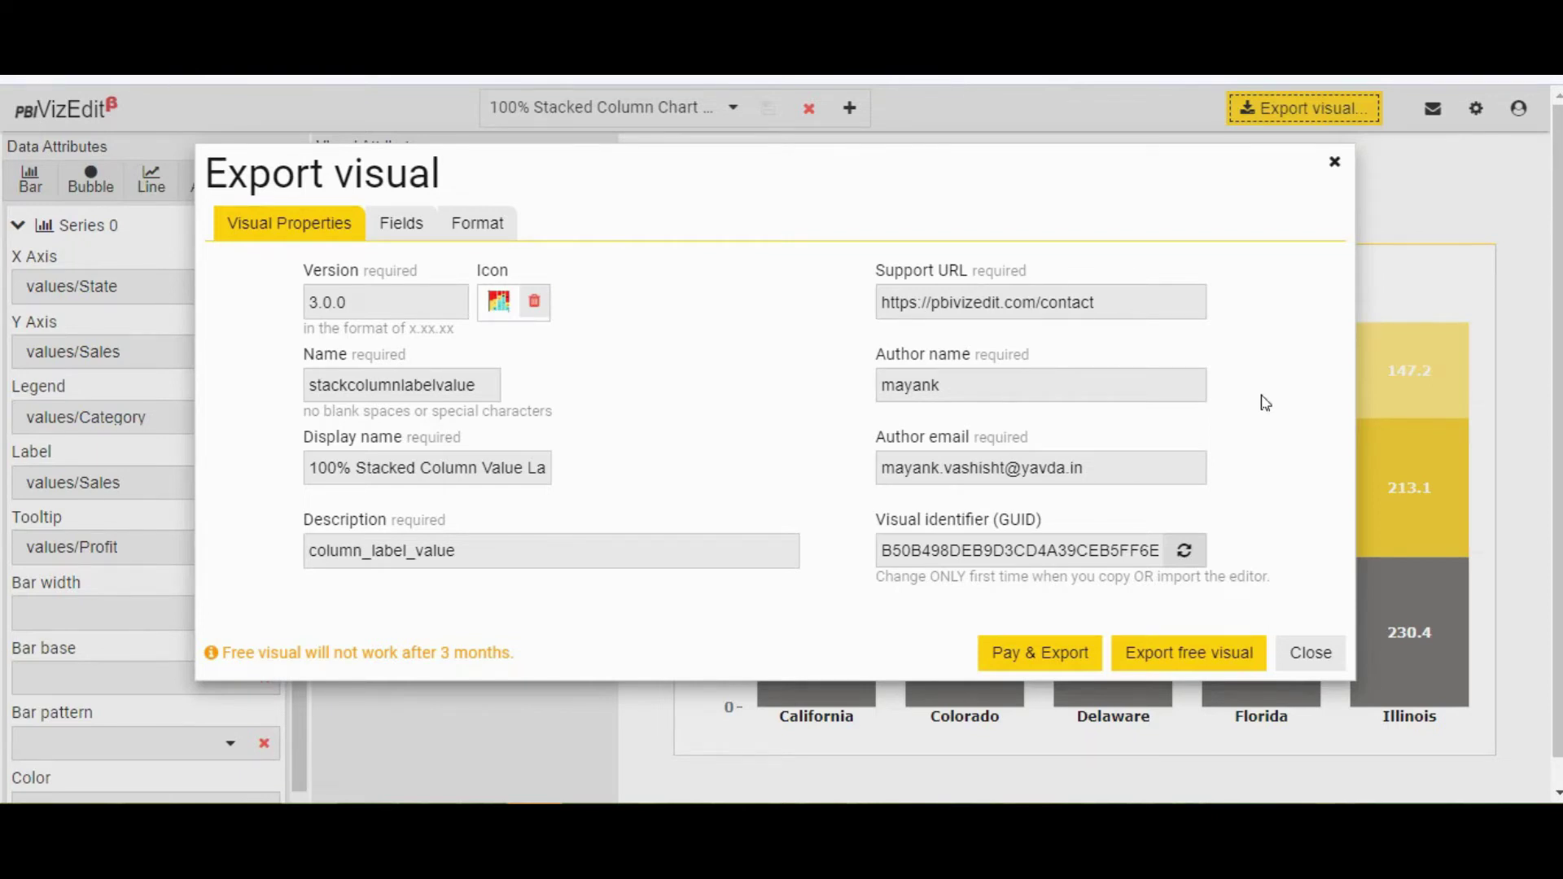
pyautogui.click(400, 223)
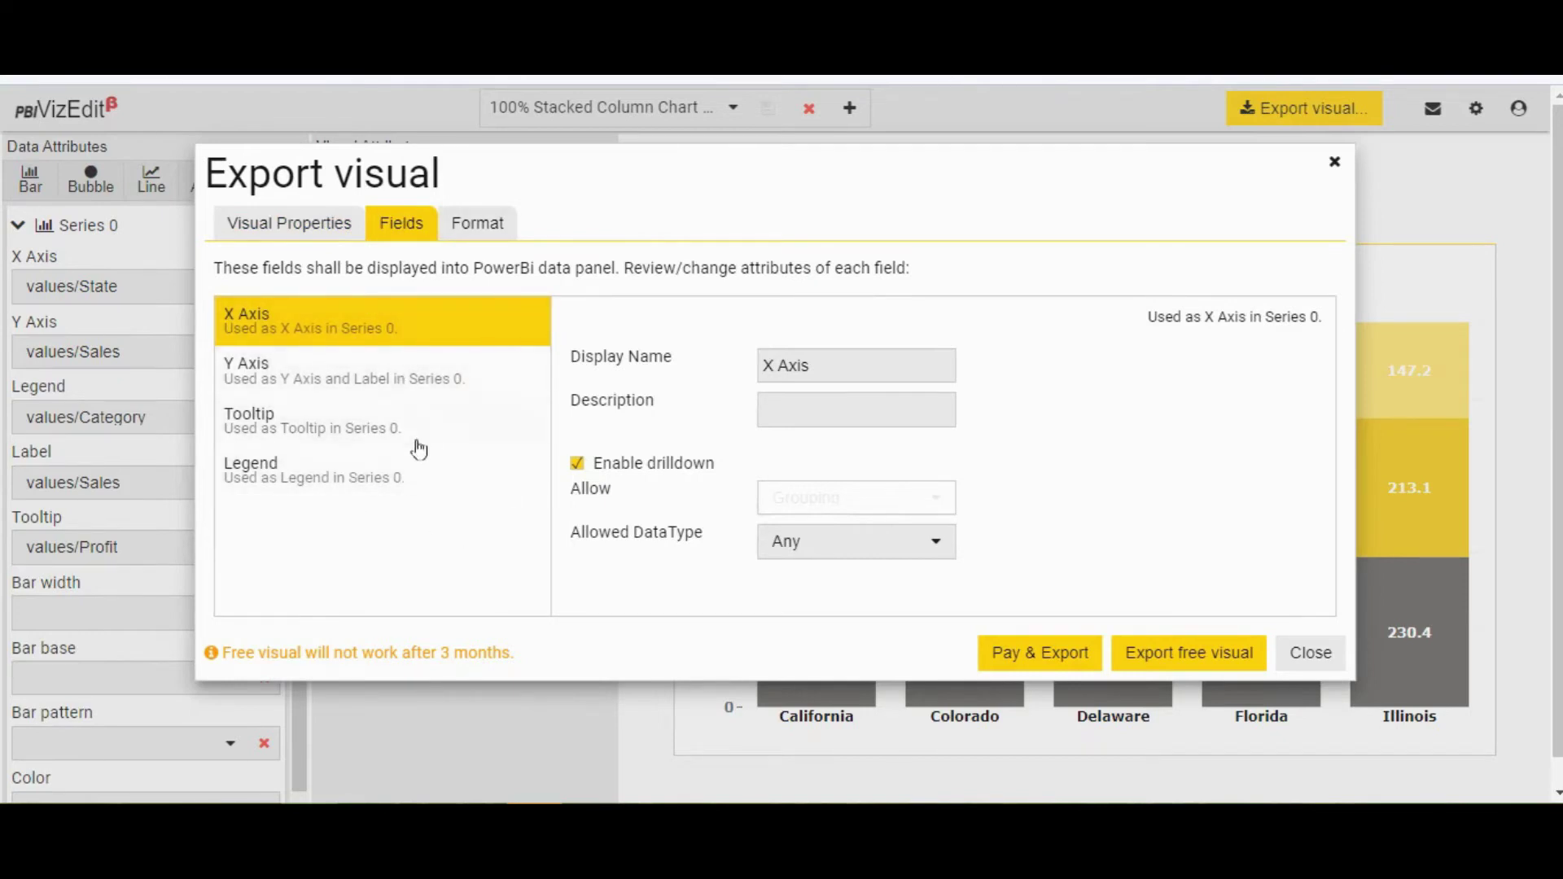
pyautogui.click(420, 392)
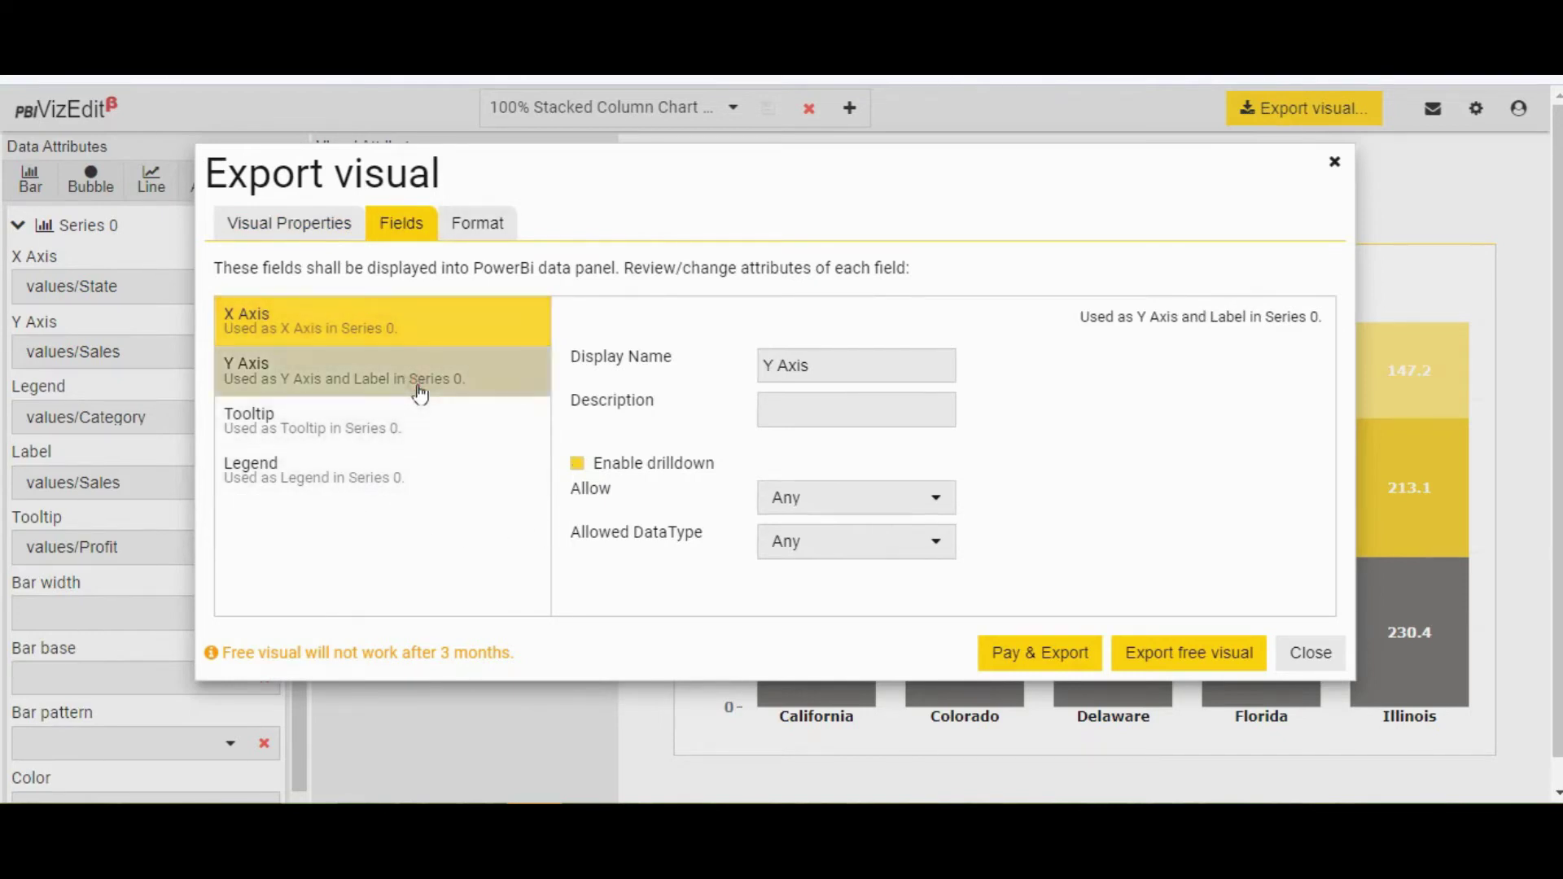
pyautogui.click(412, 423)
pyautogui.click(404, 470)
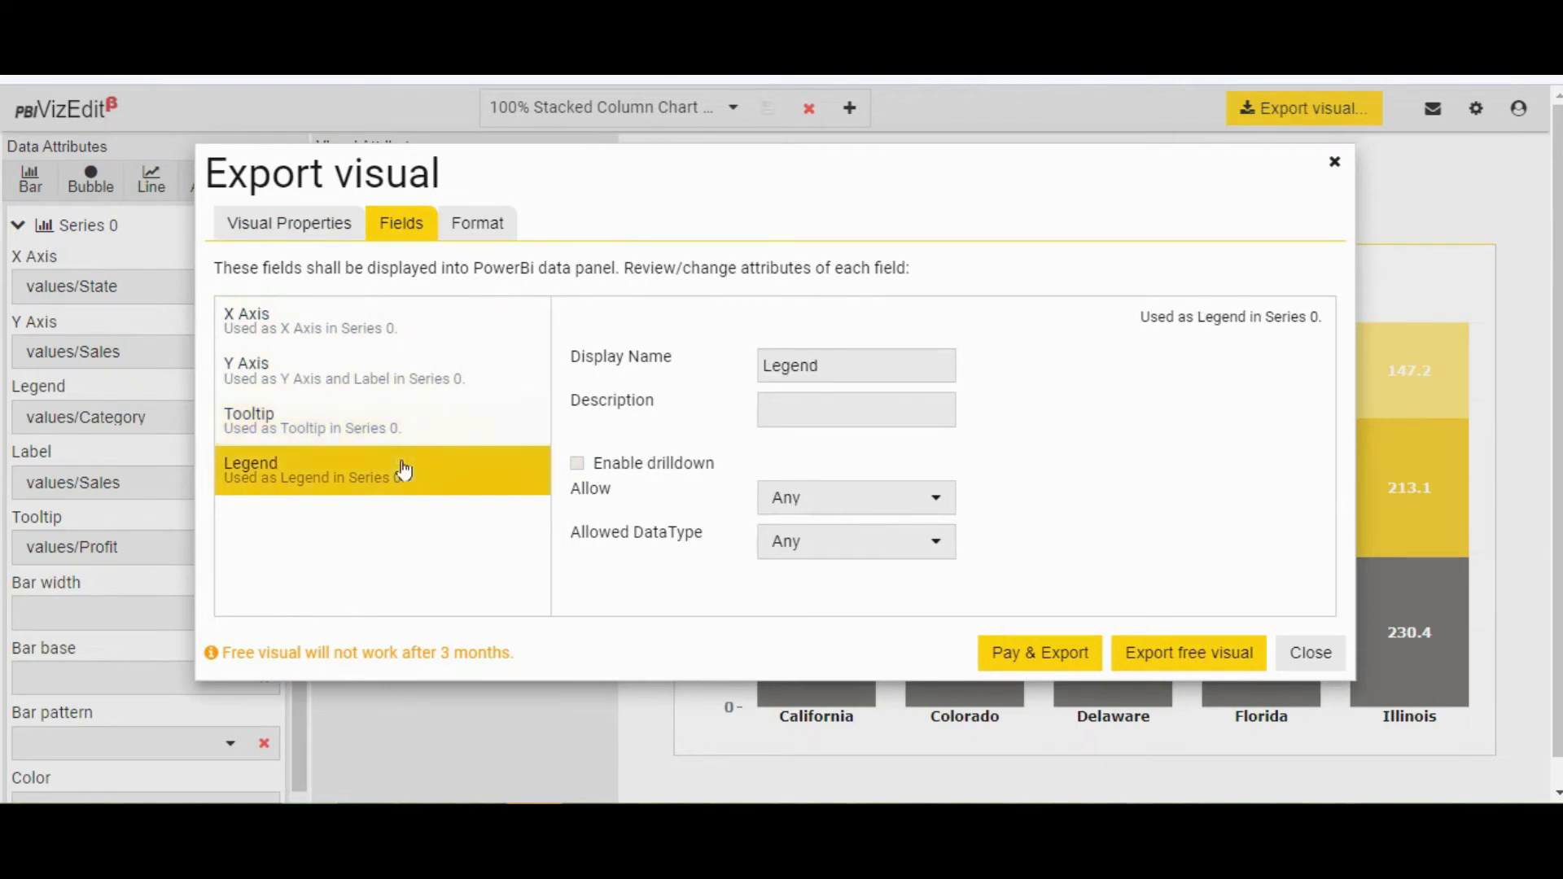
# Review the format properties offered for the y1 axis in the export settings.
pyautogui.click(477, 223)
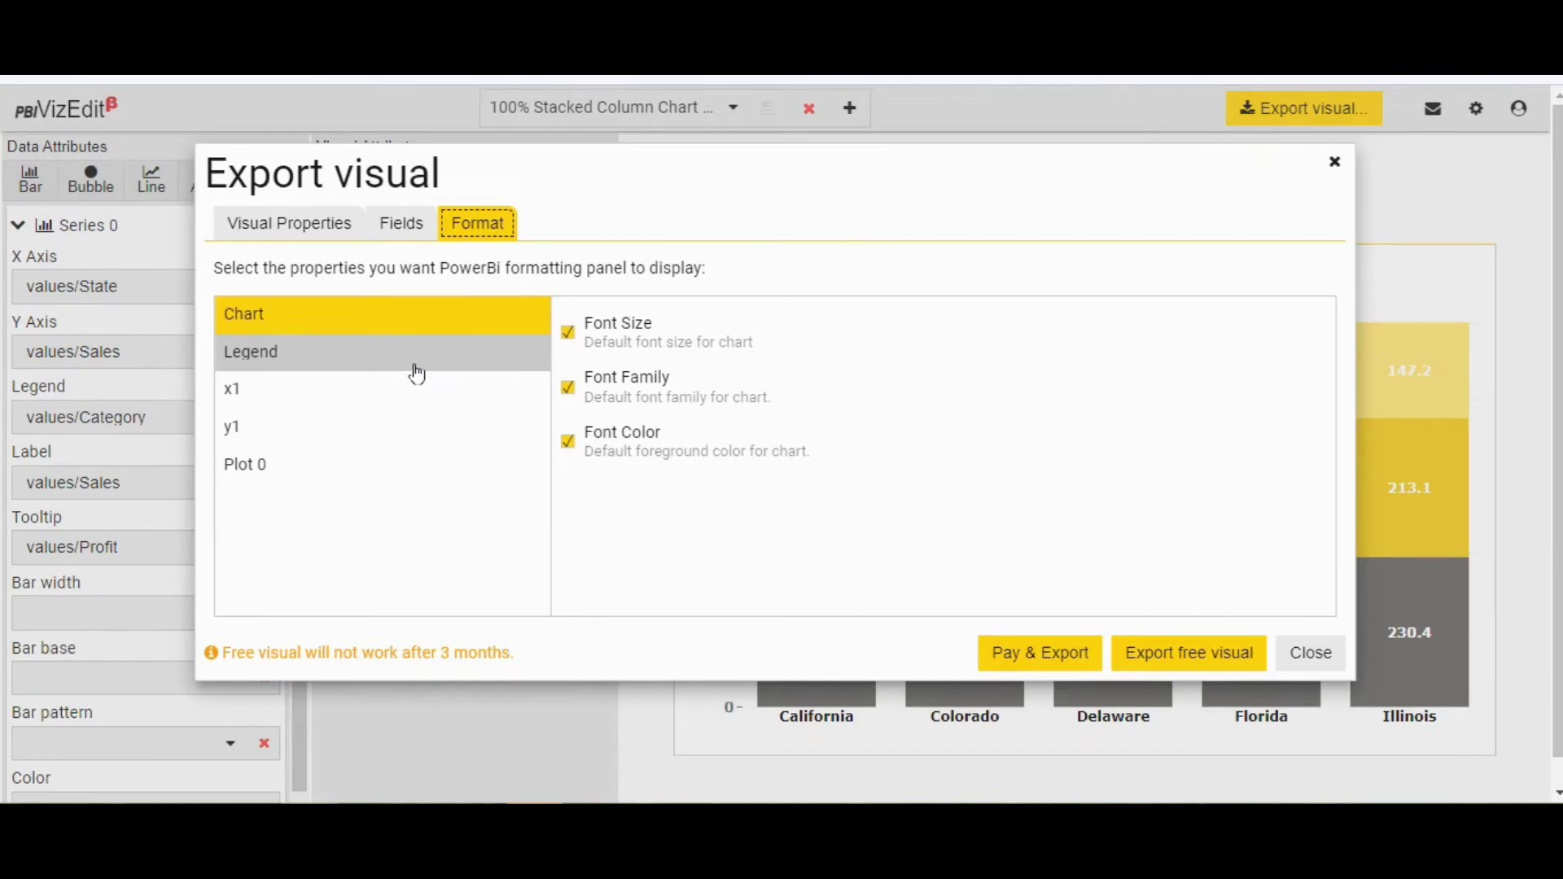
pyautogui.click(332, 430)
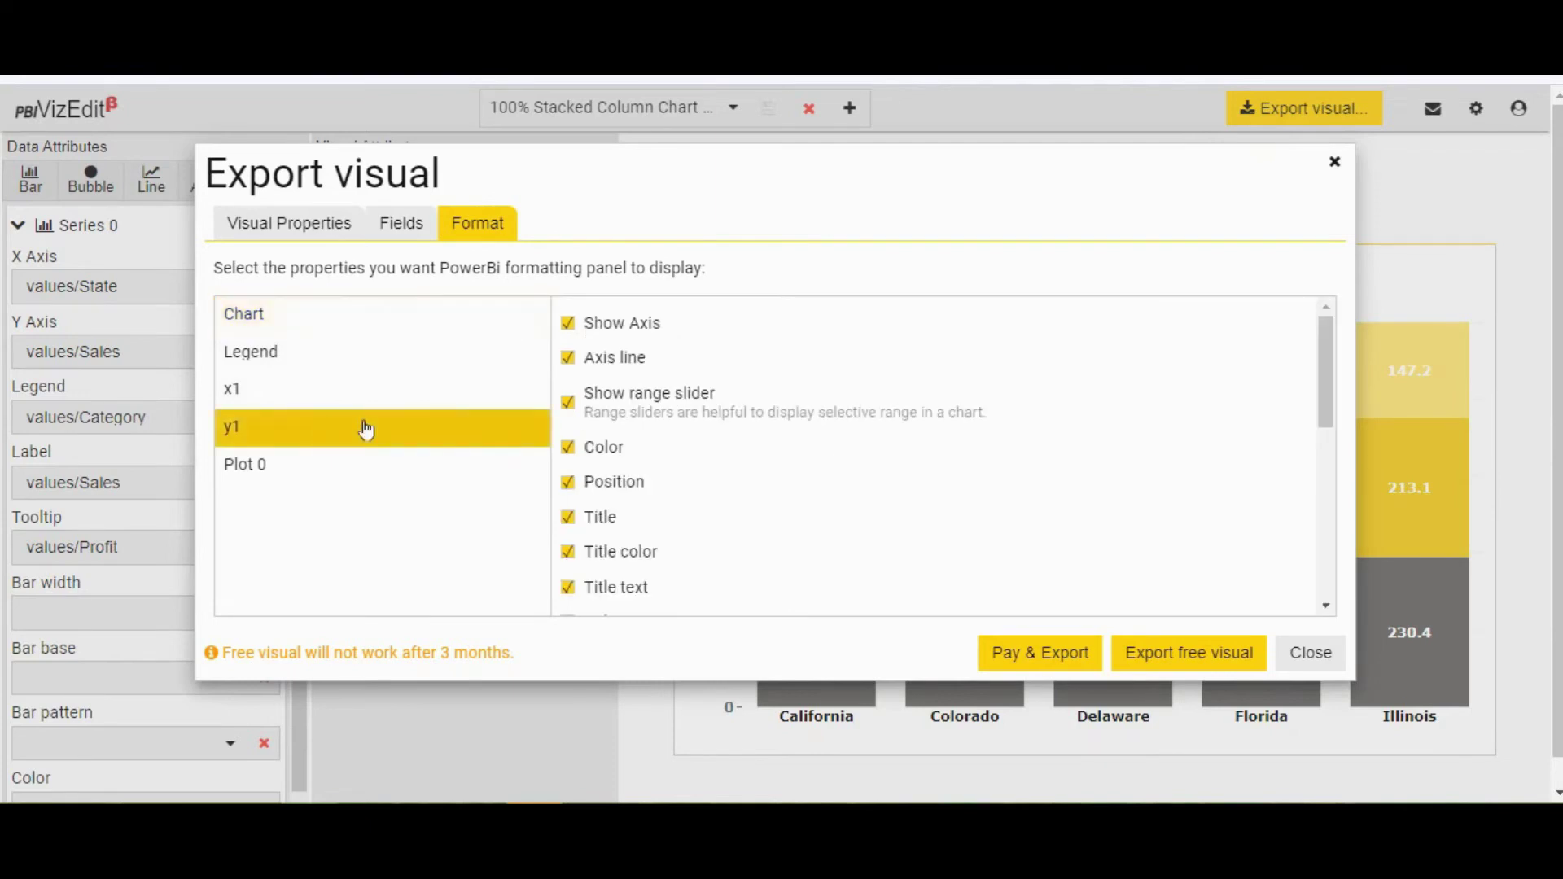
pyautogui.scroll(-2, 619, 450)
pyautogui.scroll(-5, 619, 456)
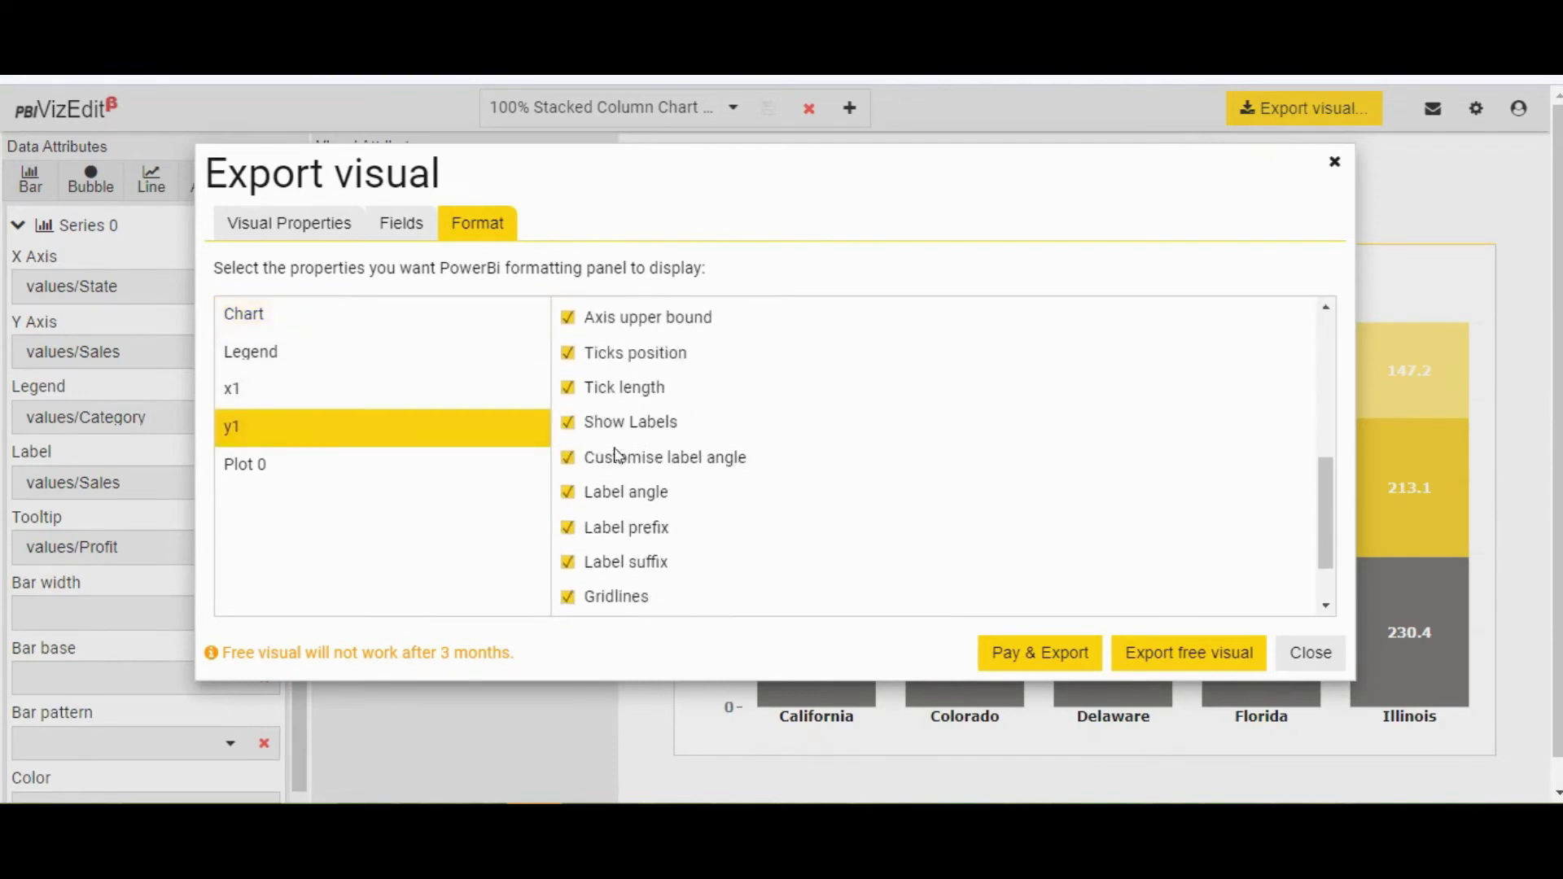
pyautogui.scroll(6, 619, 456)
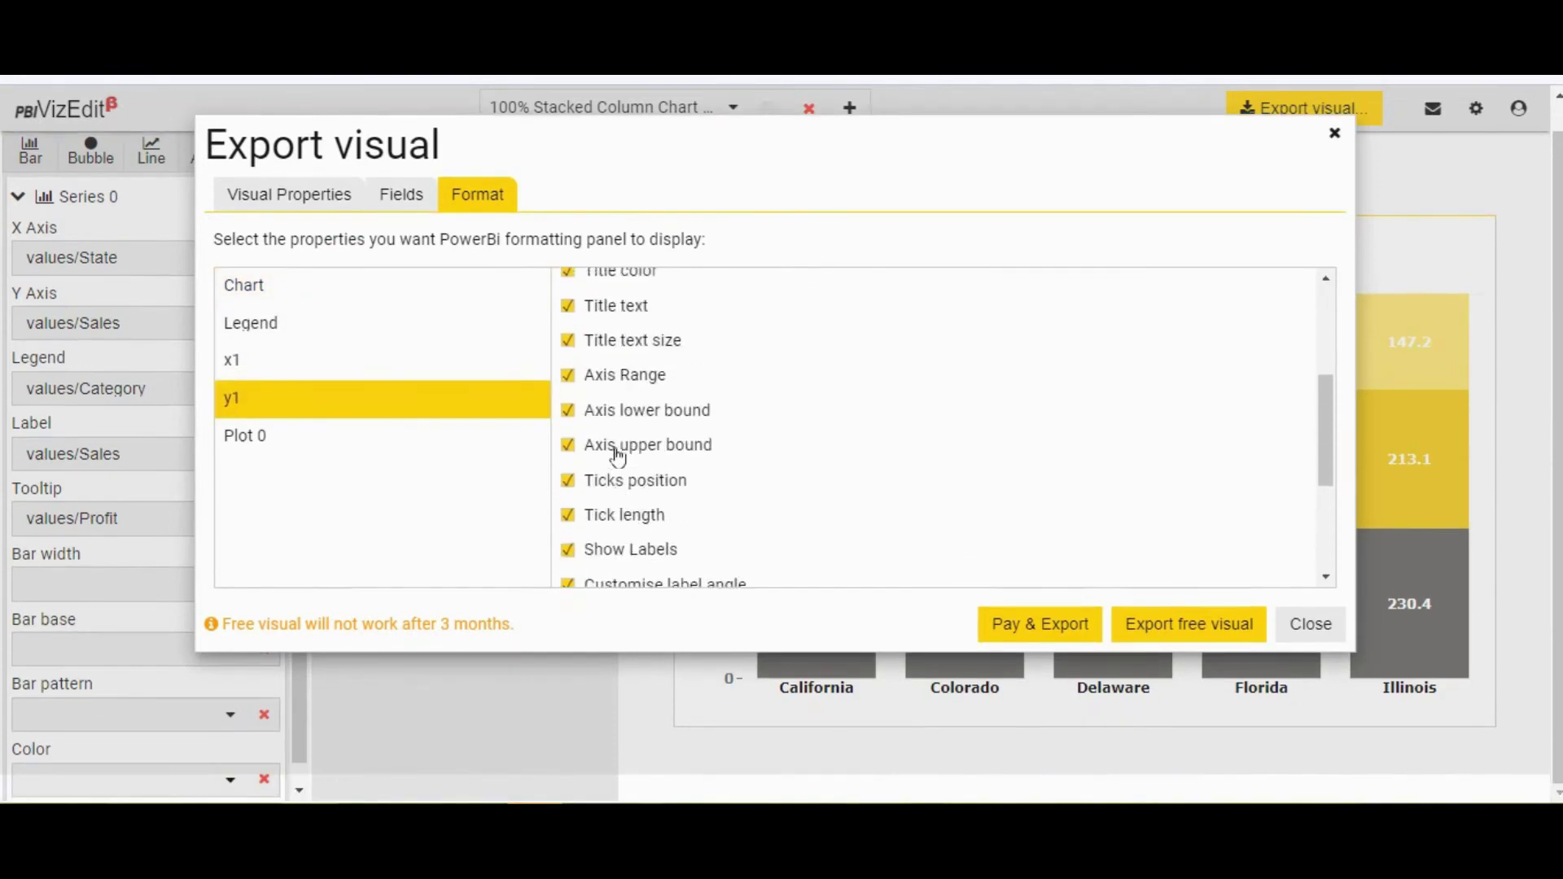
# Enable the Bar width, Bar border color and Bar border width properties for Plot 0, and export the free visual.
pyautogui.click(370, 441)
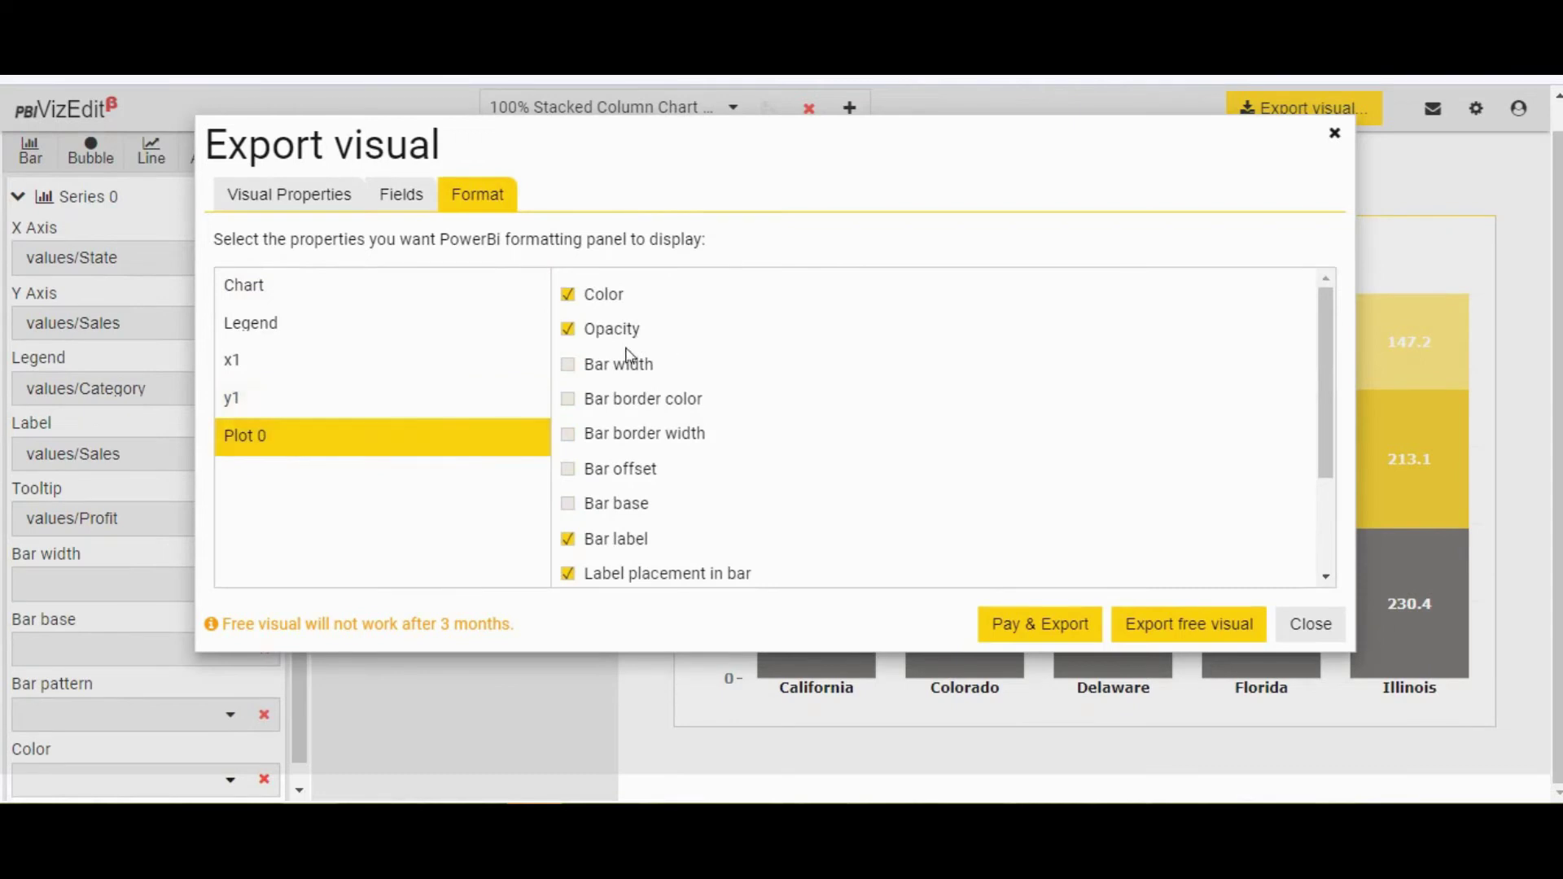
pyautogui.click(569, 366)
pyautogui.click(569, 399)
pyautogui.click(568, 434)
pyautogui.scroll(-2, 688, 413)
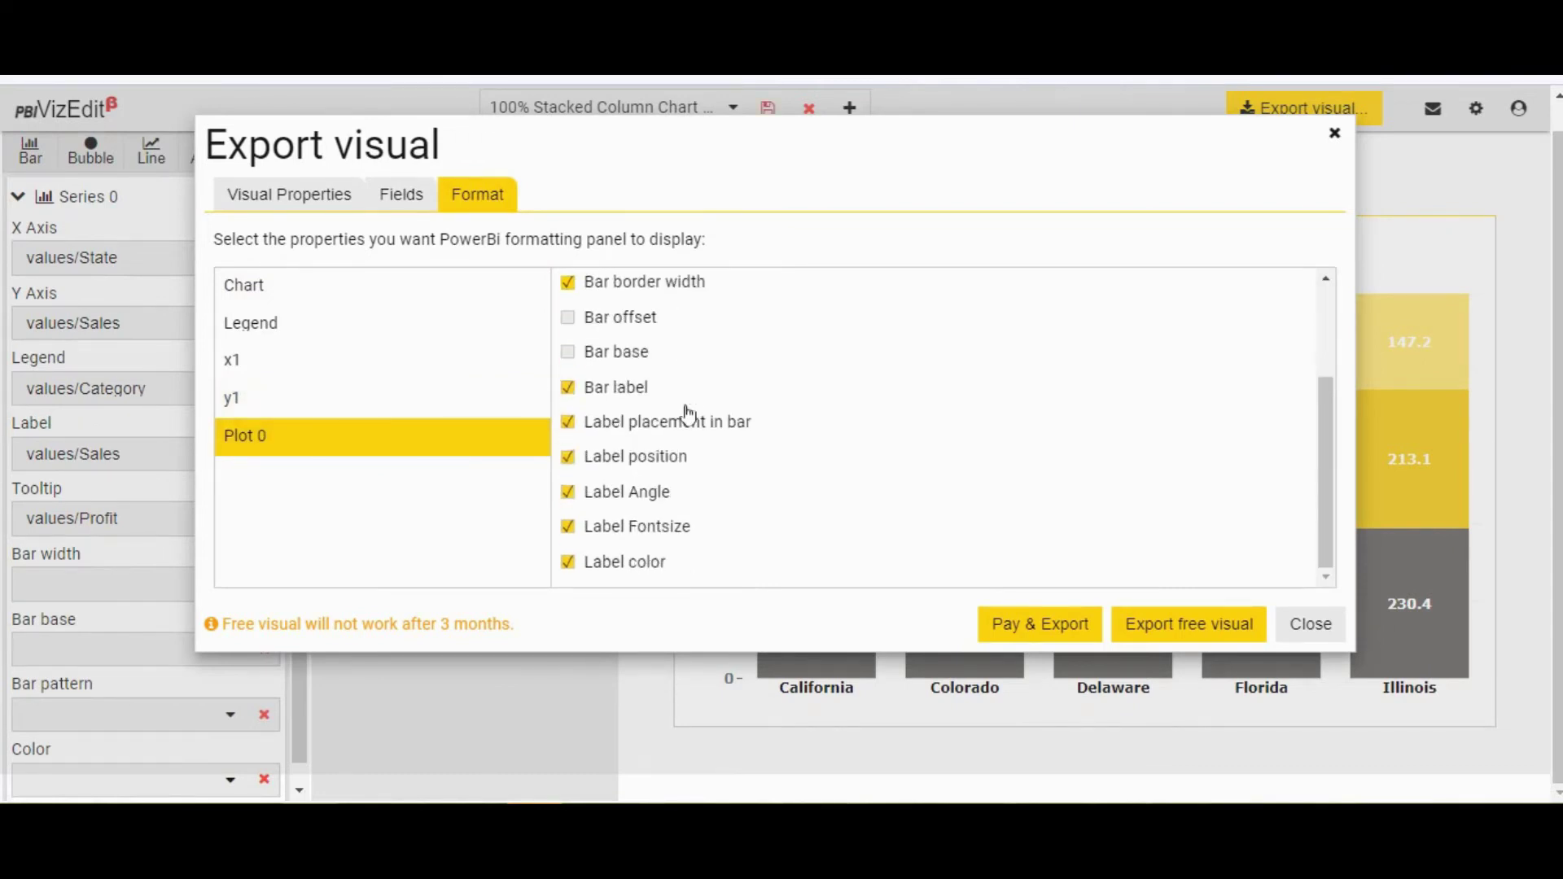
pyautogui.scroll(2, 688, 413)
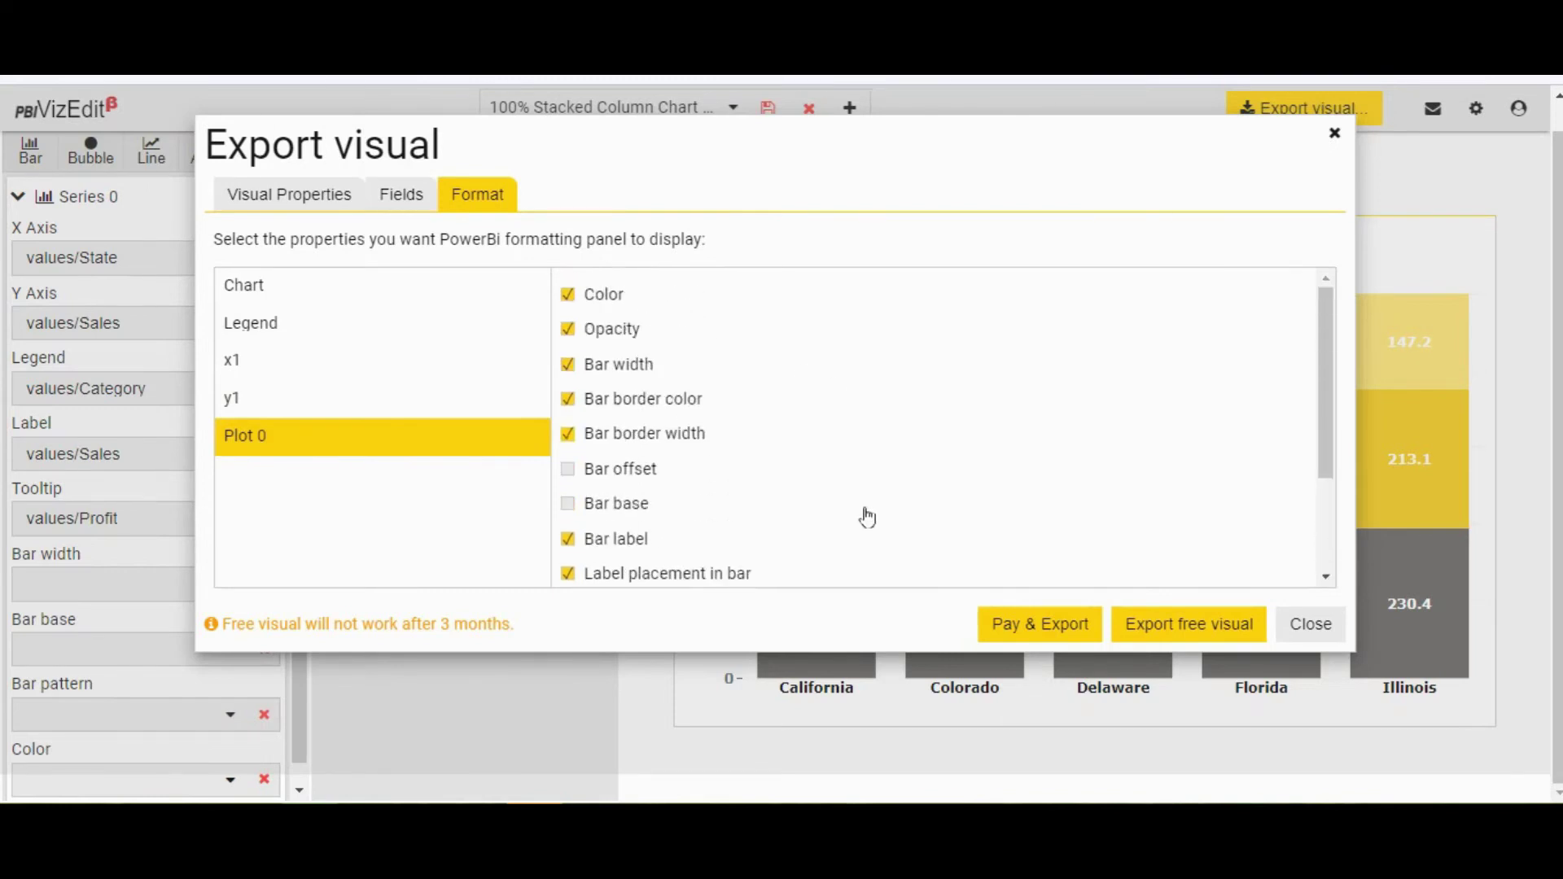
pyautogui.click(1189, 627)
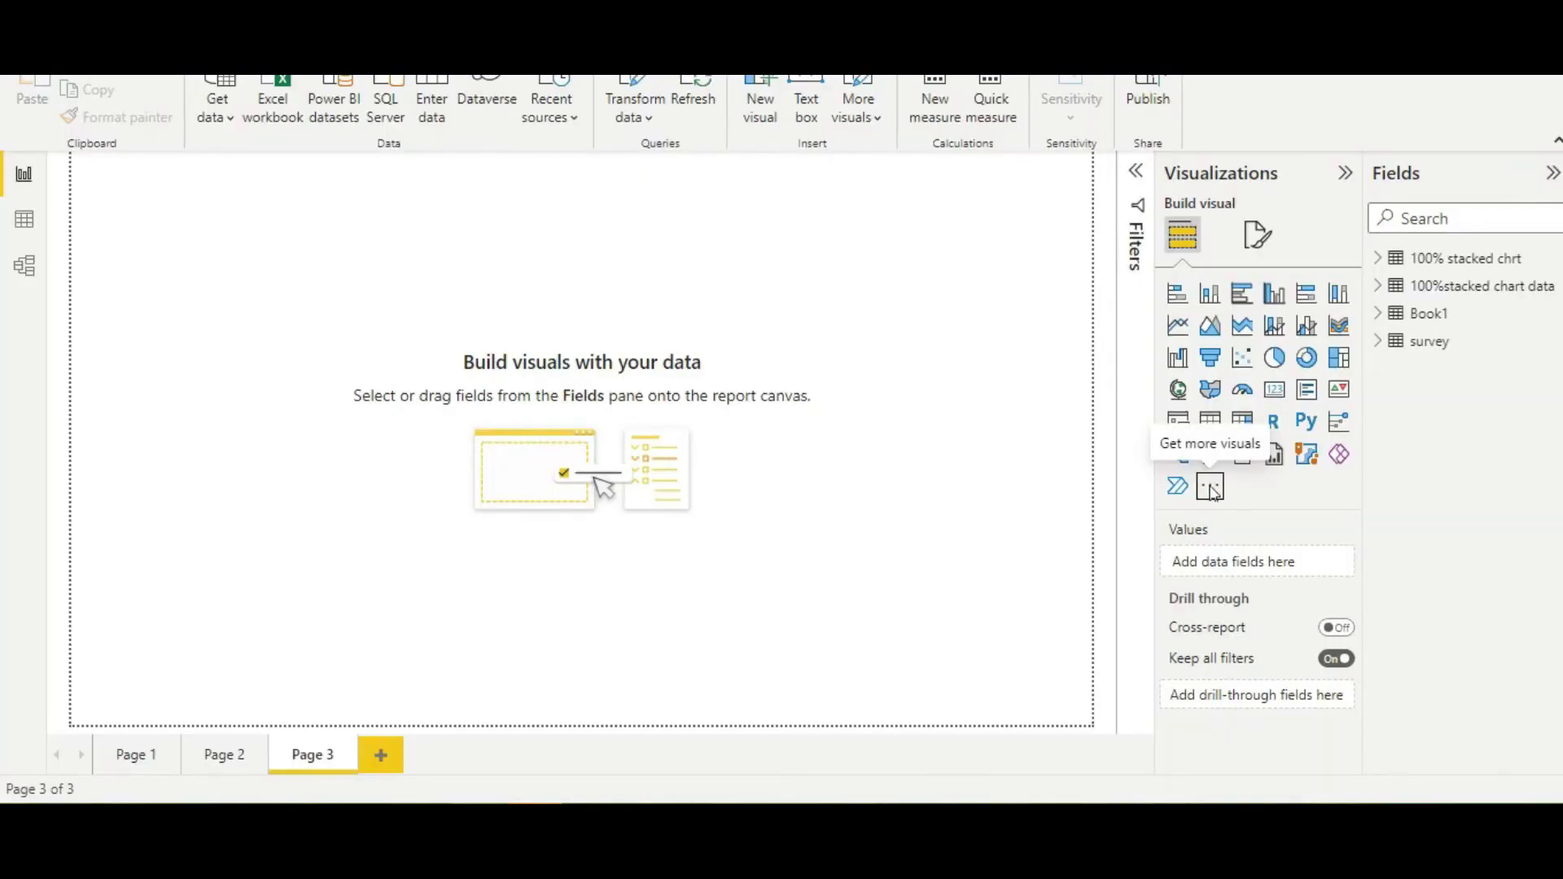
# Switch to Power BI Desktop and import the exported .pbiviz visual from the Downloads folder into the report.
pyautogui.click(1211, 488)
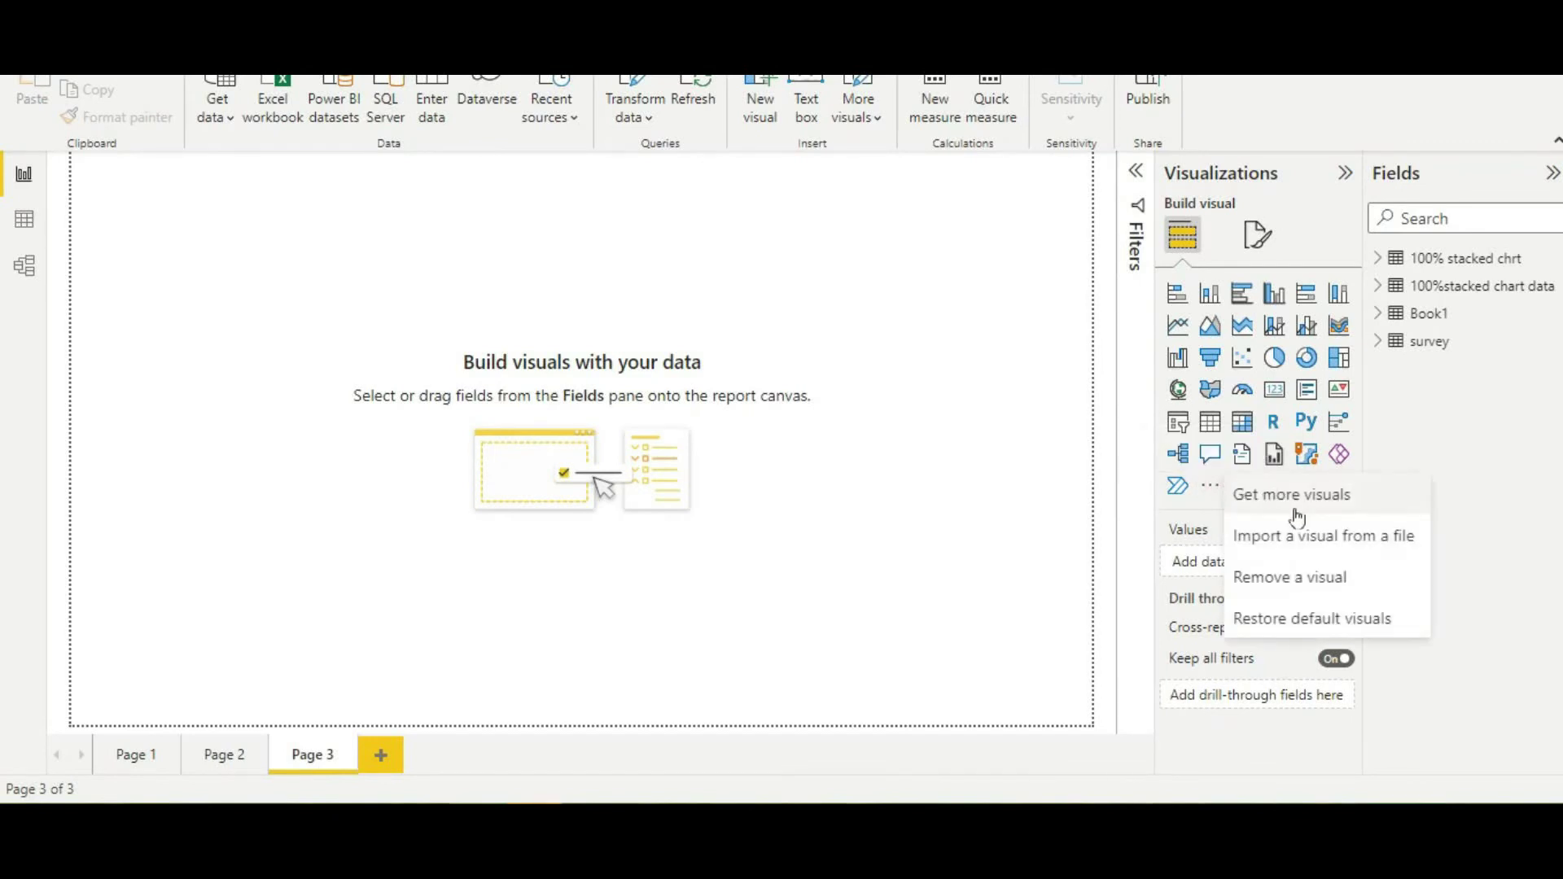
pyautogui.click(1283, 544)
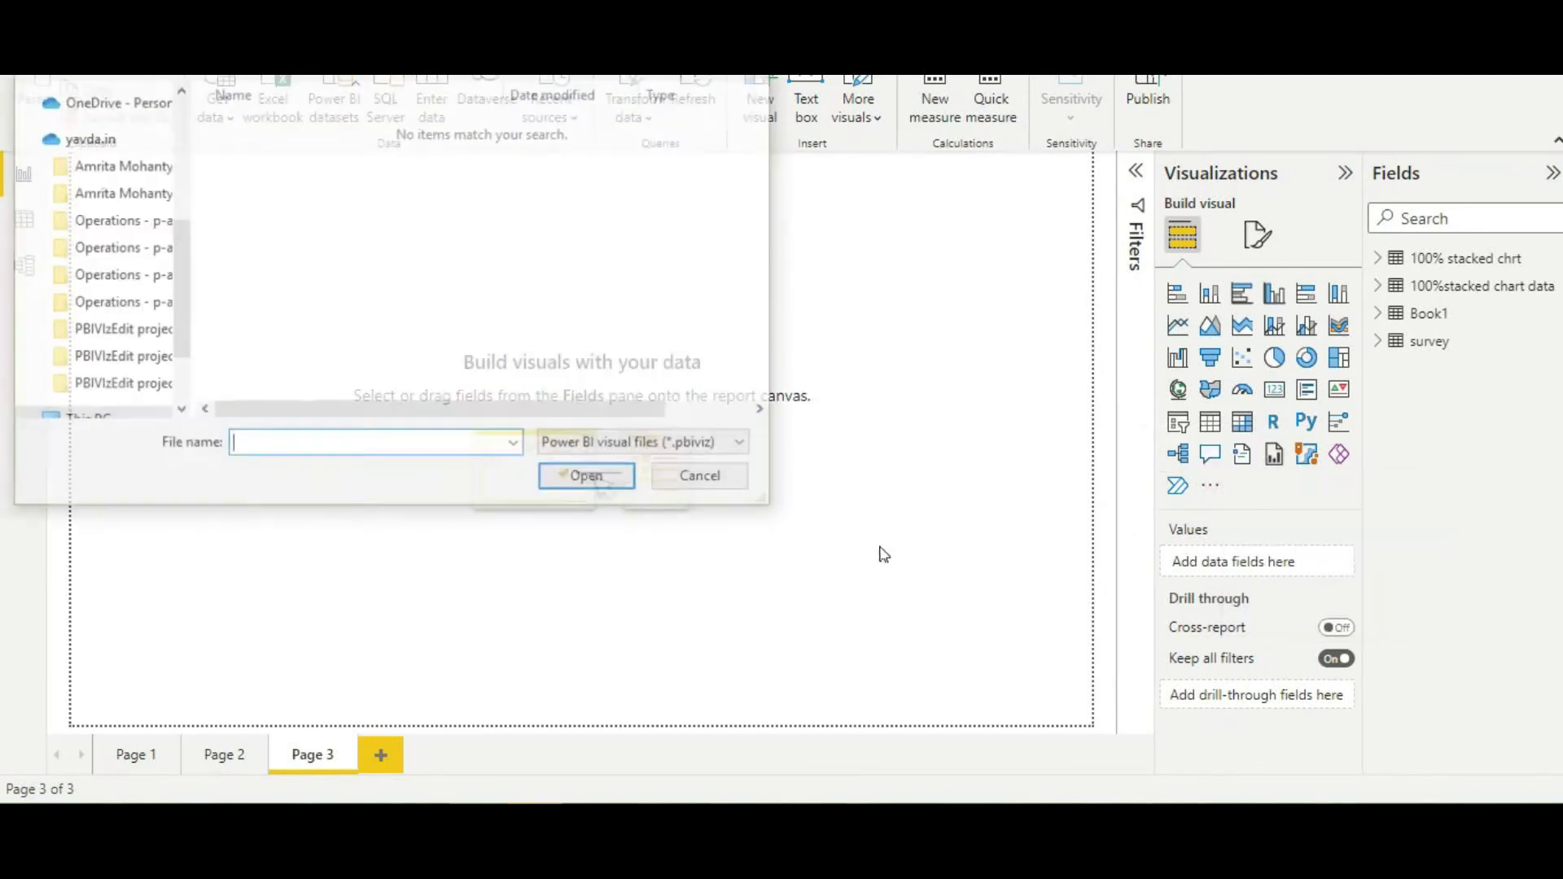
pyautogui.click(113, 213)
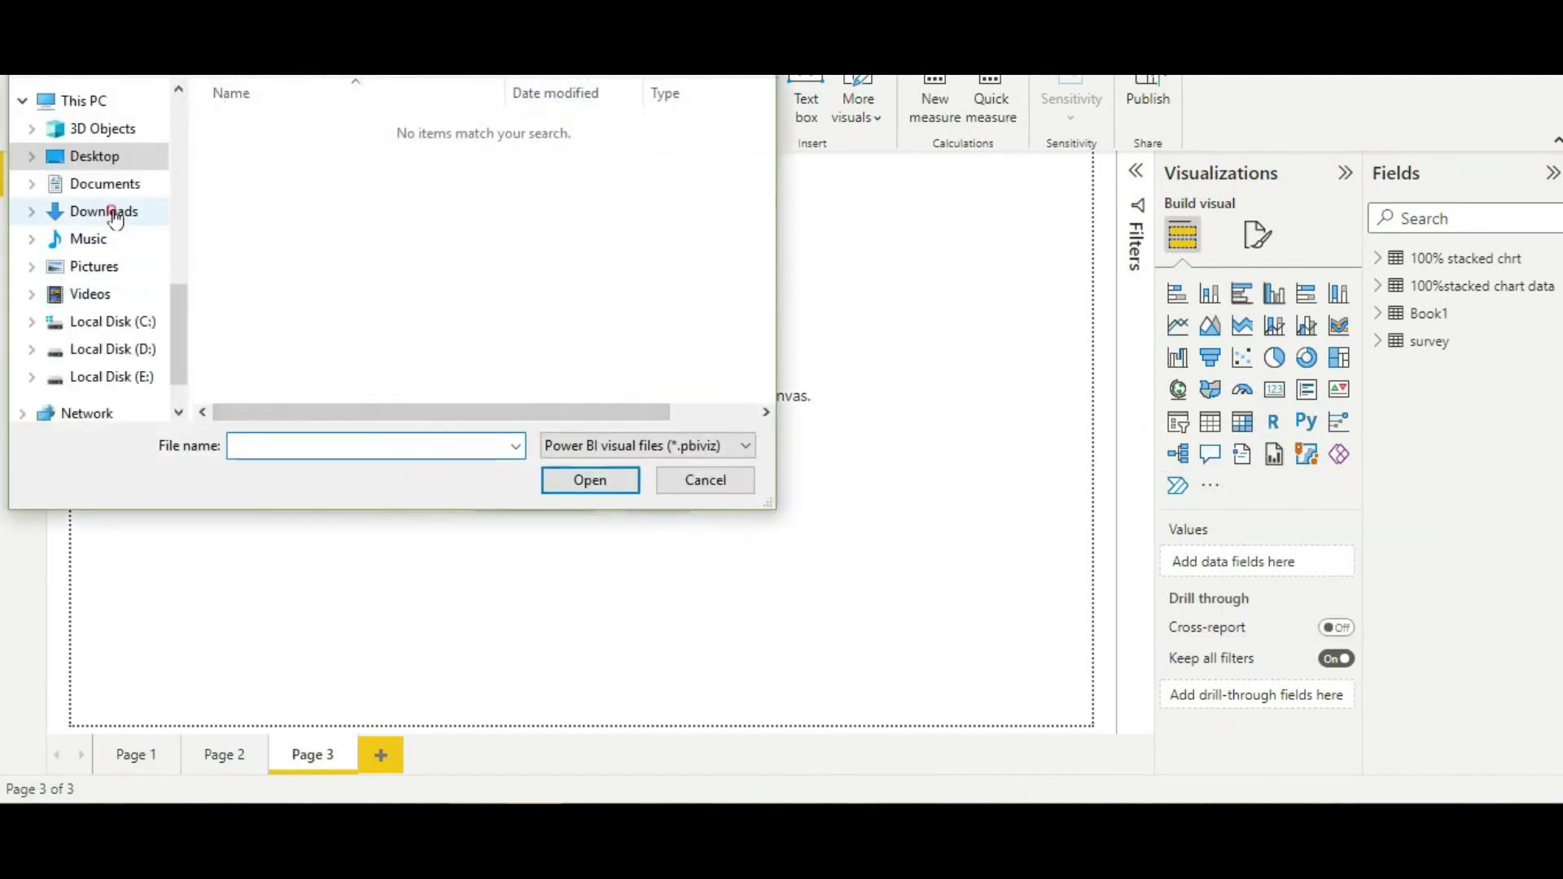
pyautogui.doubleClick(321, 130)
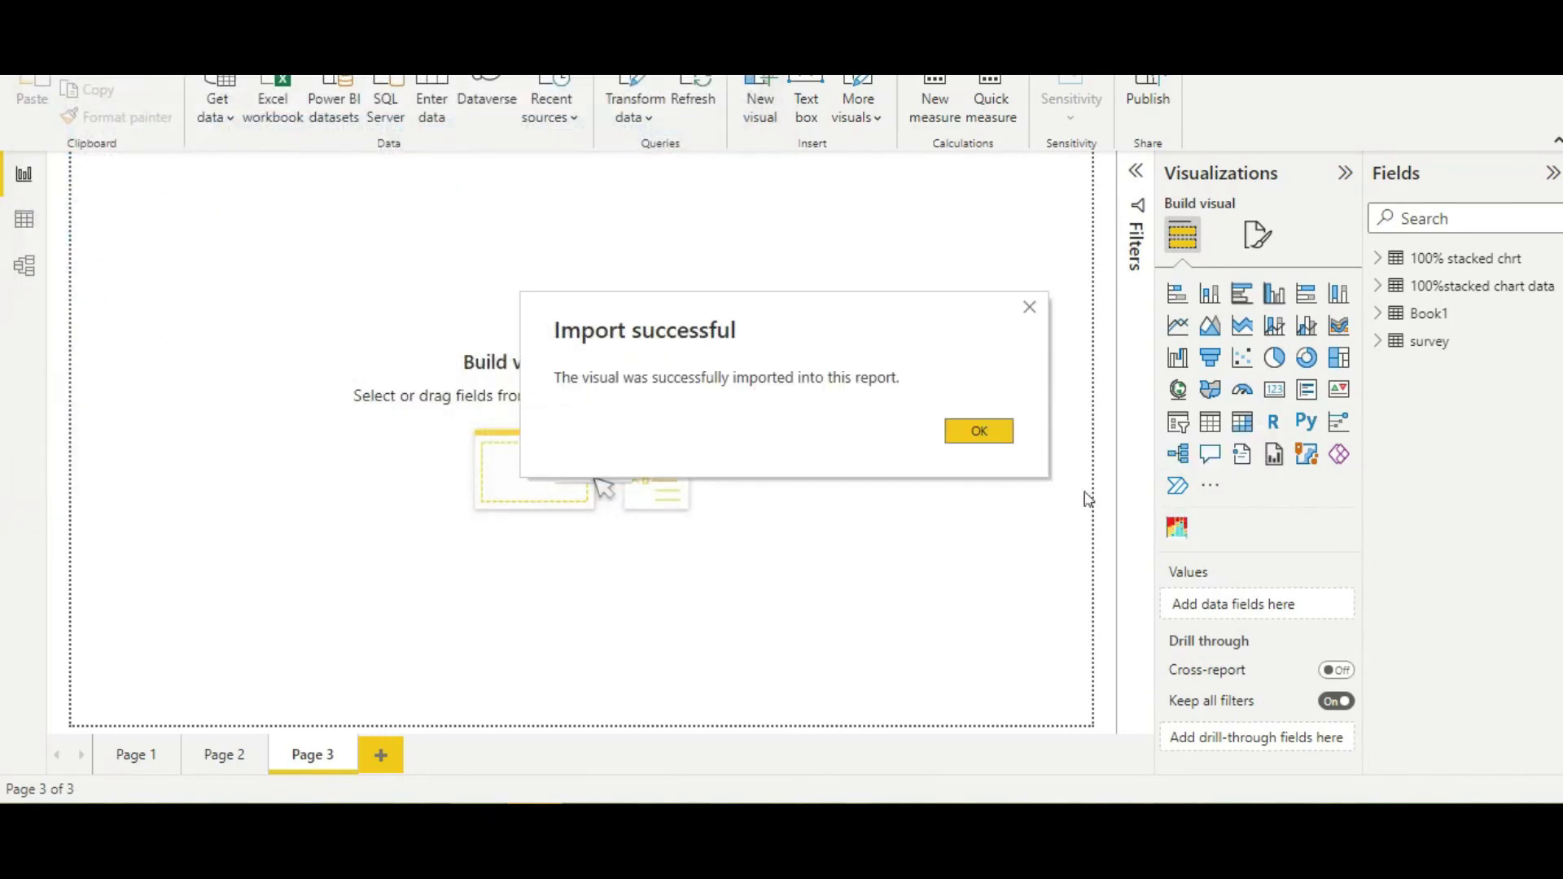
pyautogui.click(979, 429)
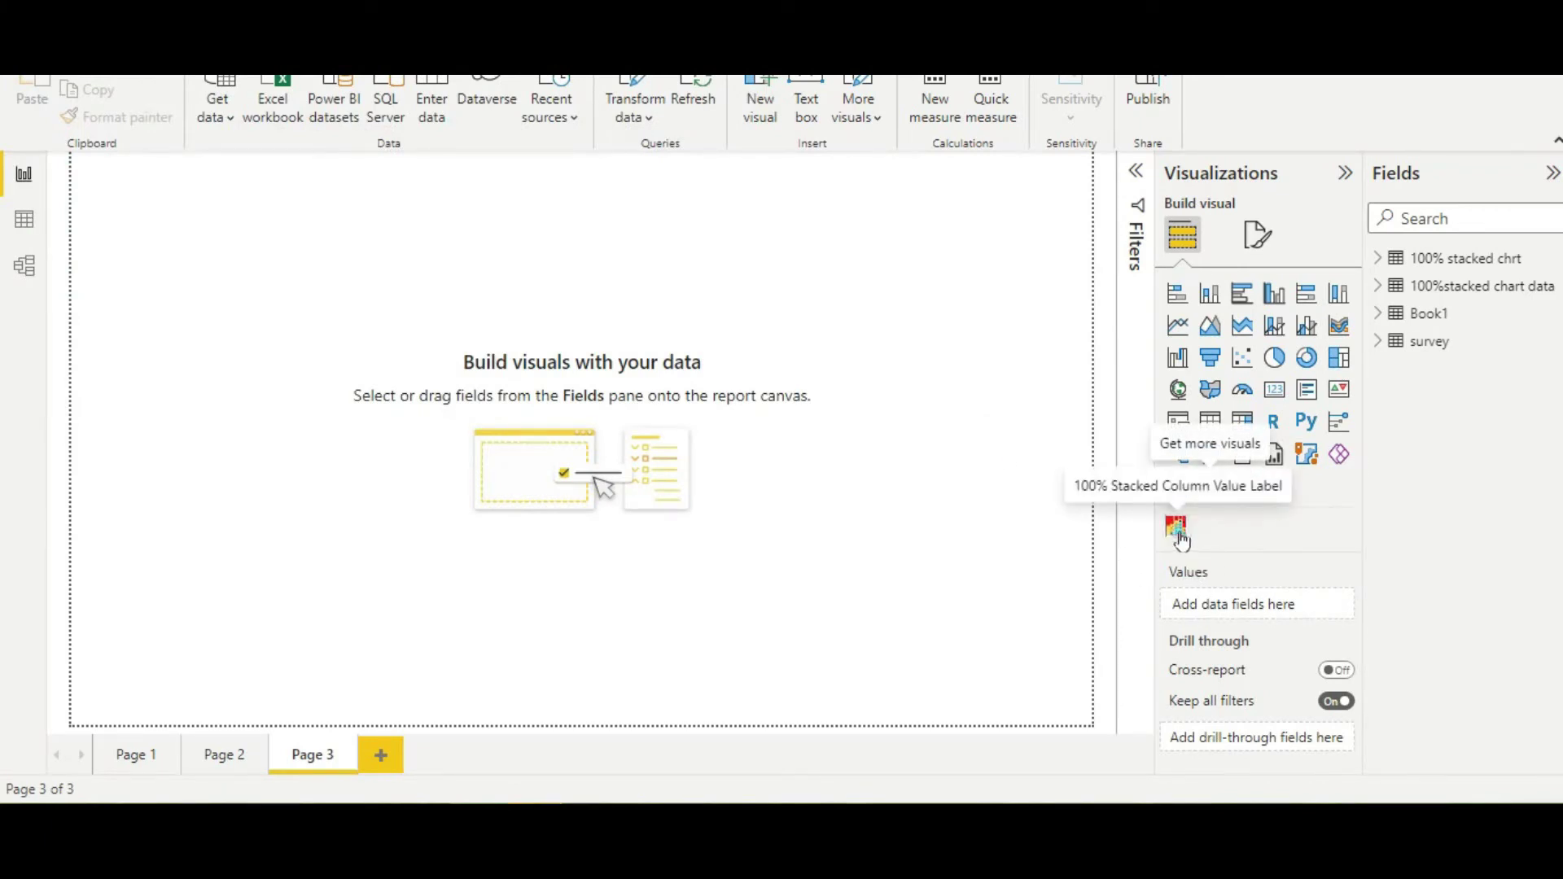
# Add the 100% Stacked Column Value Label visual to Page 3, and reposition and enlarge it to fill most of the canvas.
pyautogui.click(1177, 530)
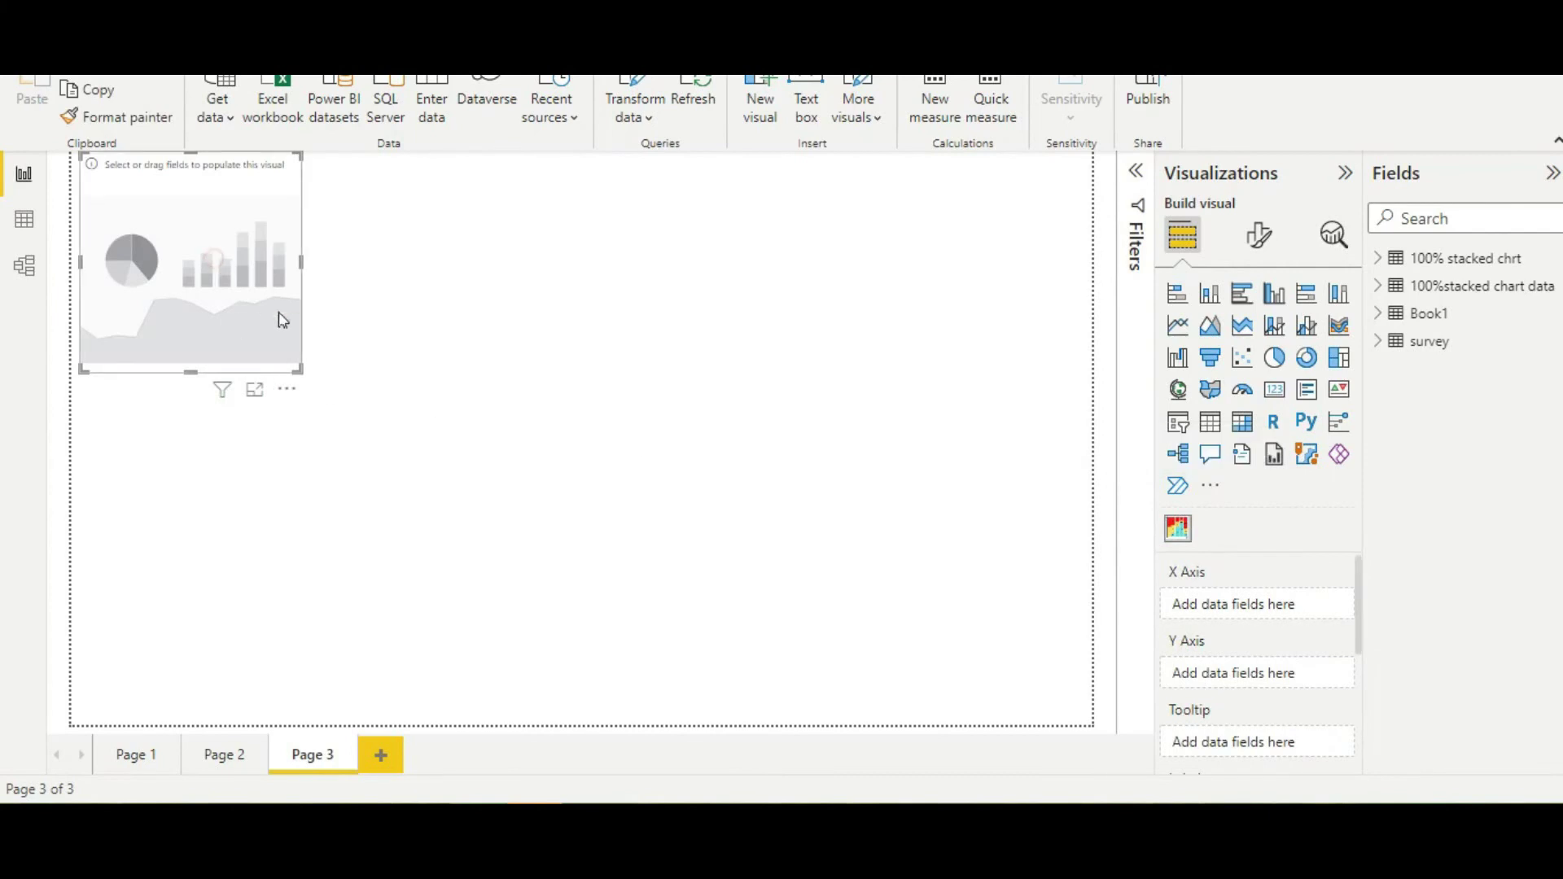
pyautogui.moveTo(279, 318); pyautogui.dragTo(345, 371)
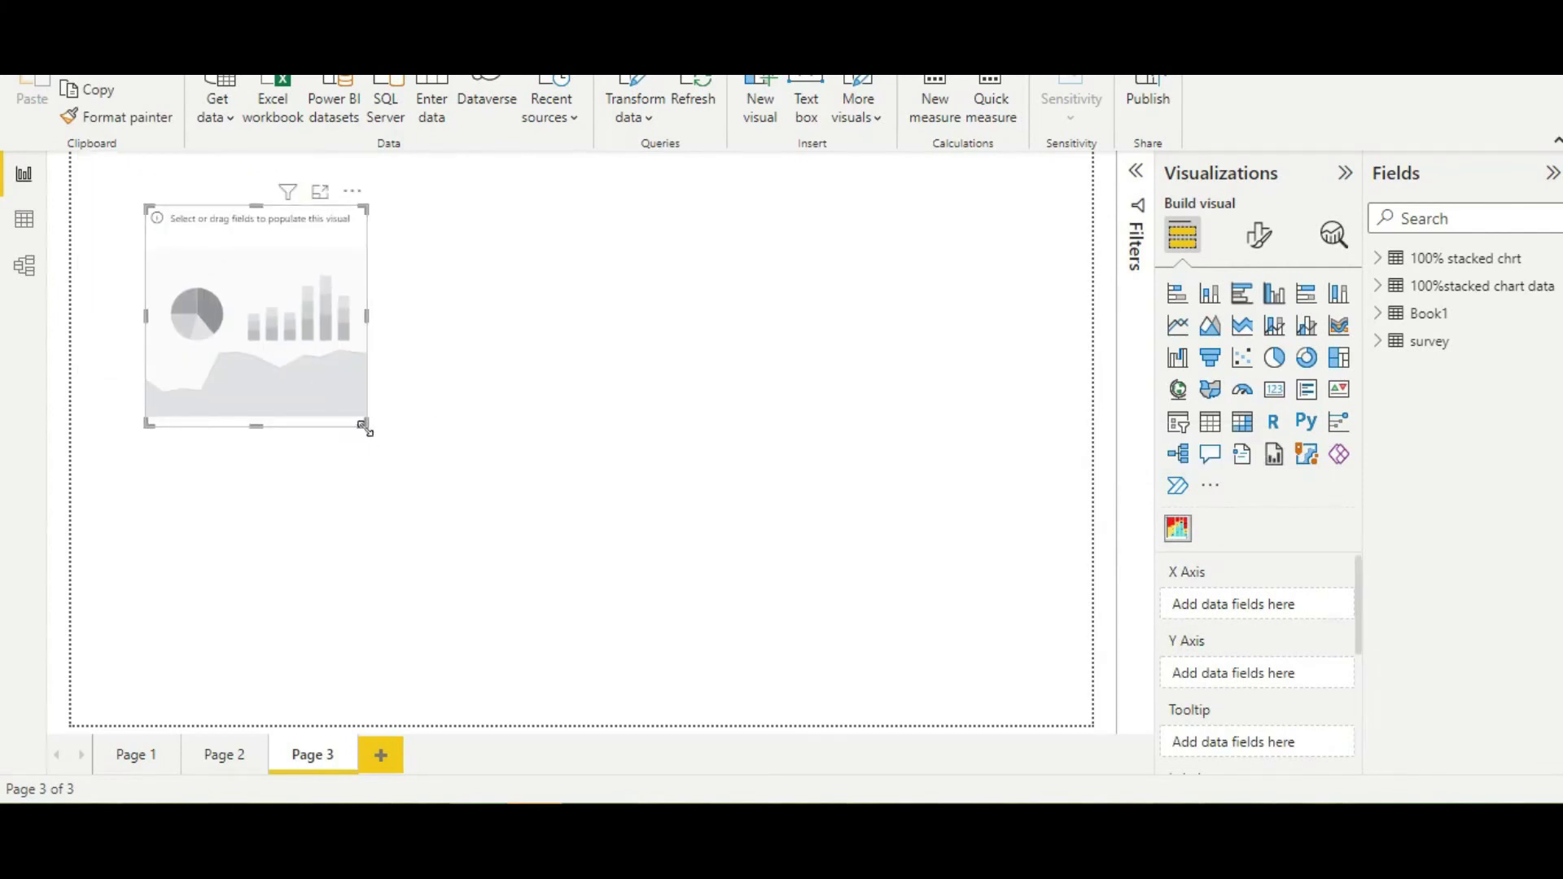
pyautogui.moveTo(364, 427); pyautogui.dragTo(970, 664)
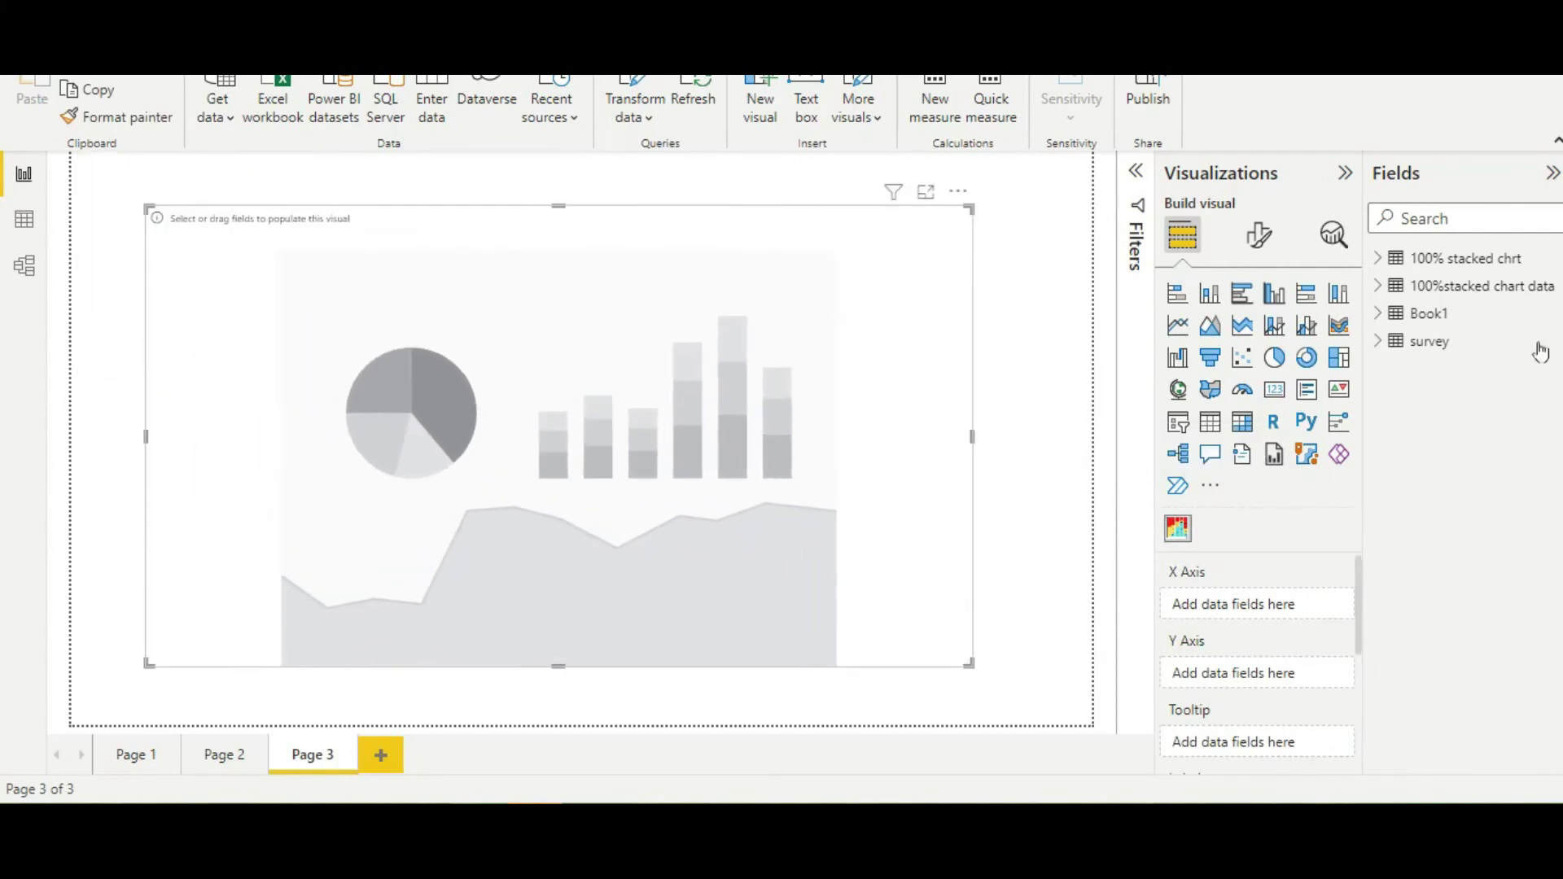
# Assign values/State to the visual's X Axis and values/Sales to its Y Axis from the 100%stacked chart data table.
pyautogui.click(1380, 261)
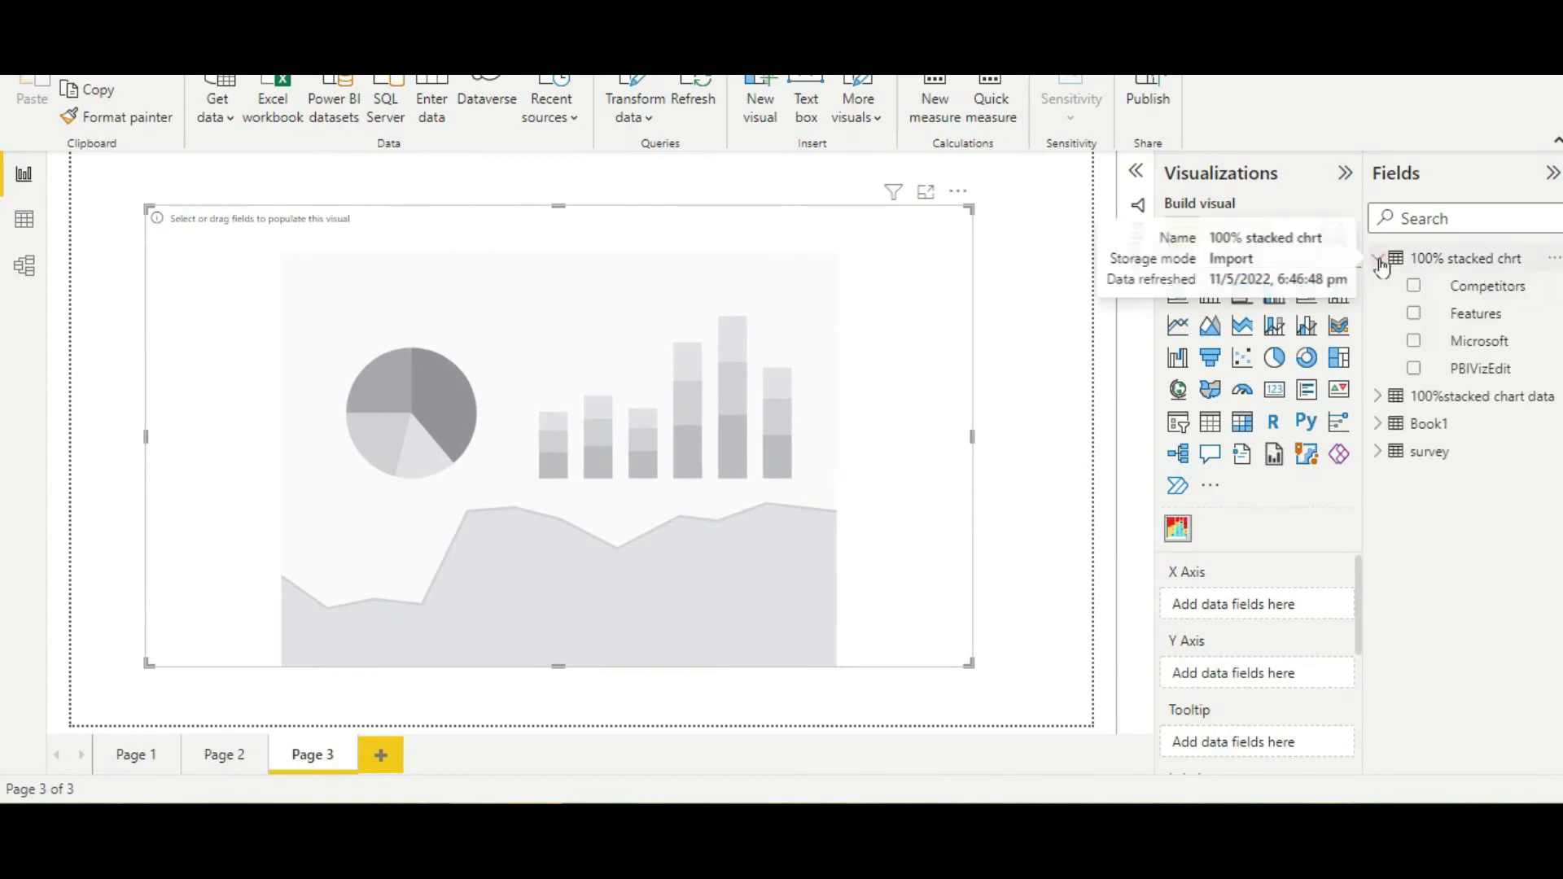
pyautogui.click(1380, 260)
pyautogui.click(1441, 284)
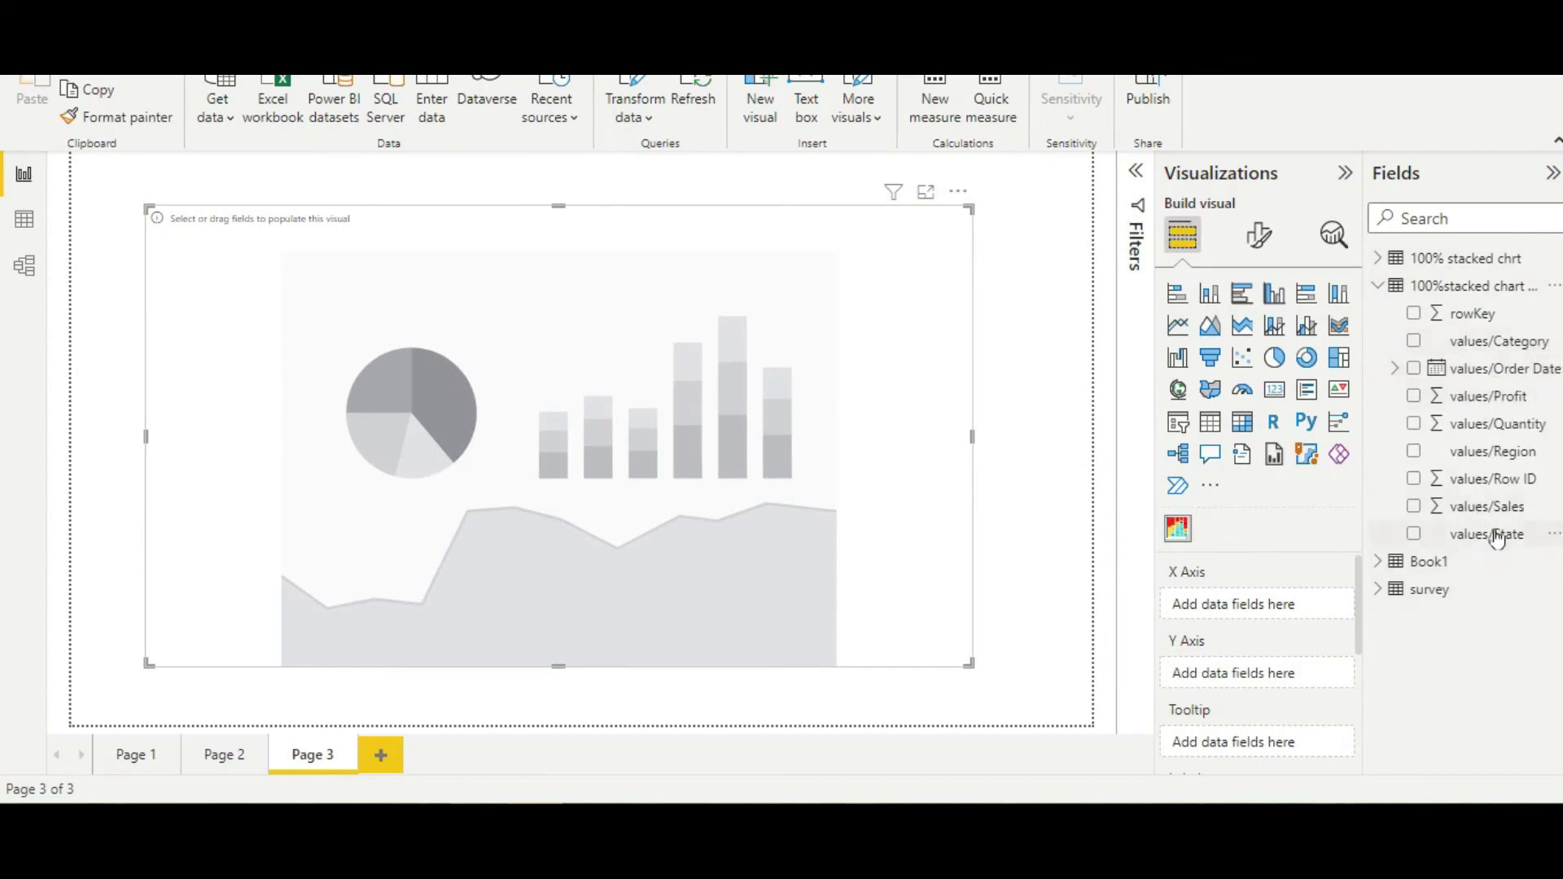
pyautogui.moveTo(1497, 539); pyautogui.dragTo(1284, 604)
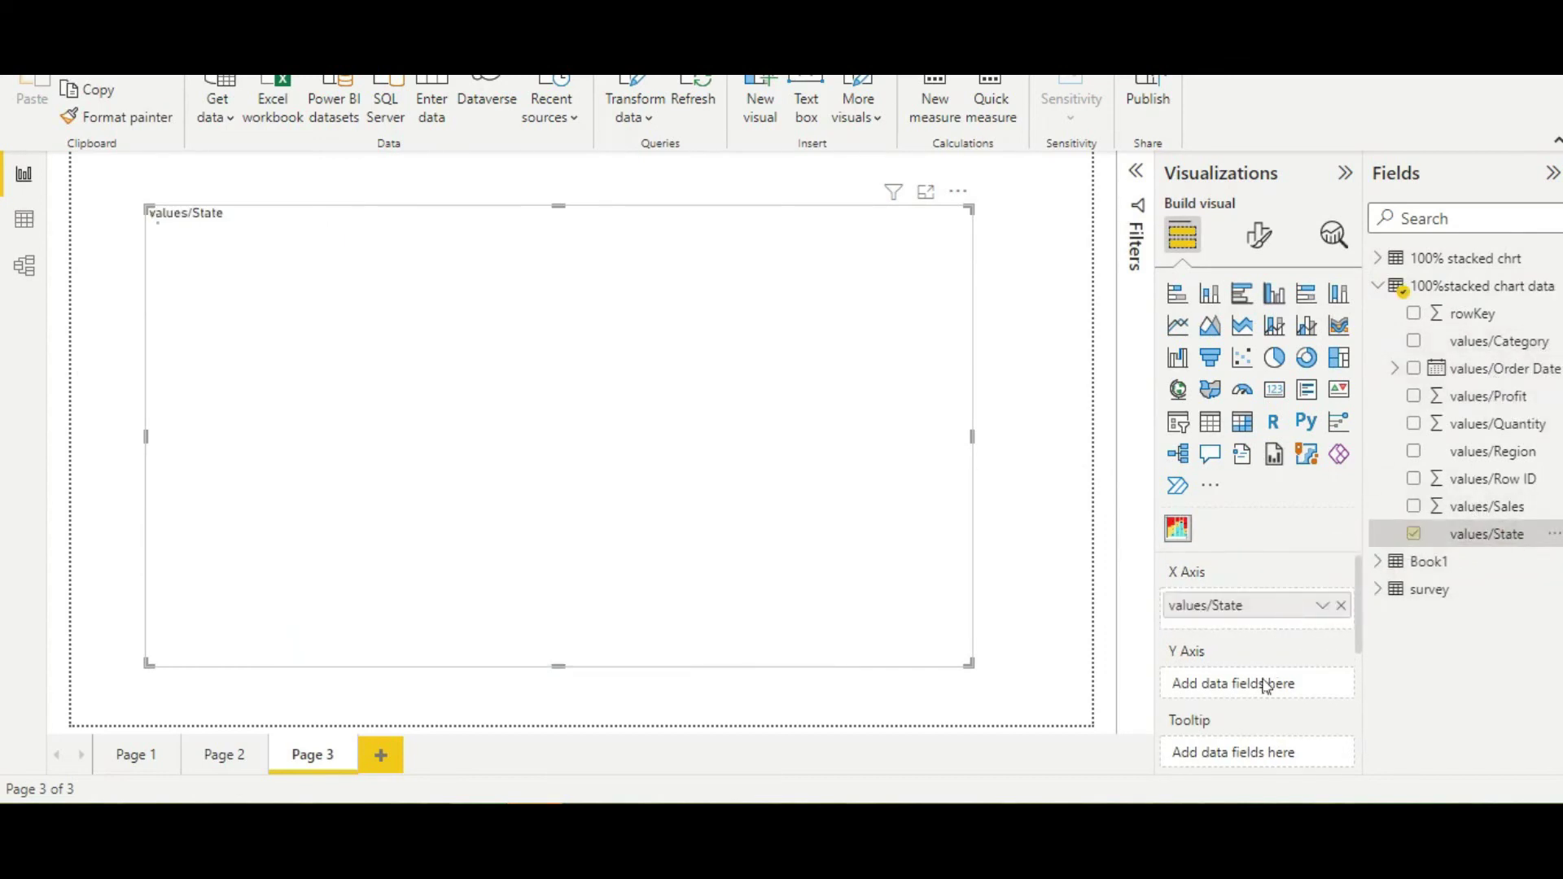
pyautogui.scroll(-2, 1267, 685)
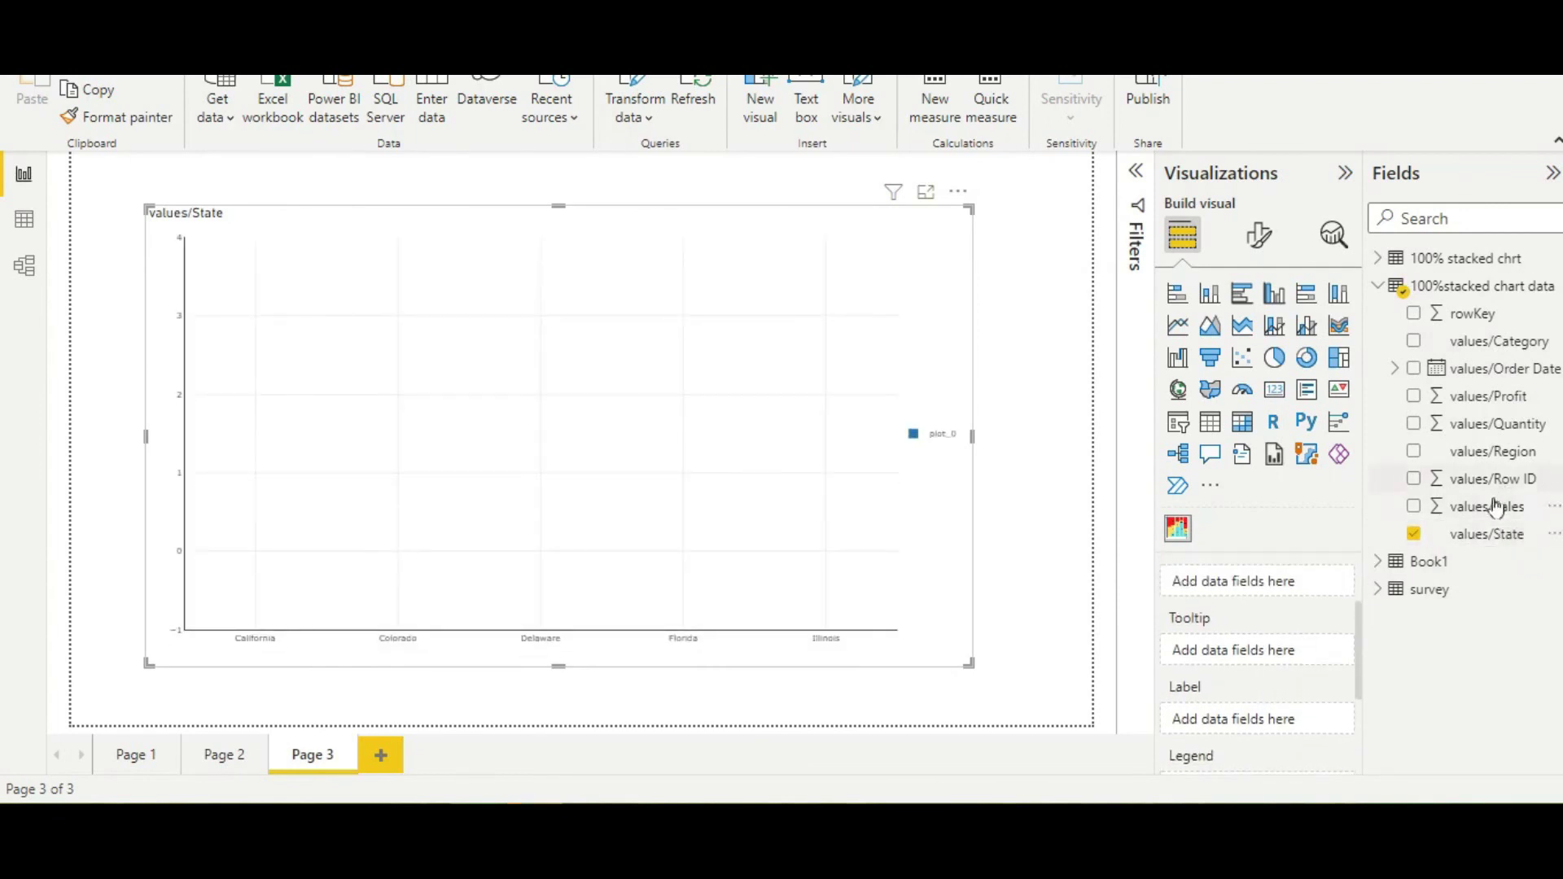
pyautogui.moveTo(1490, 506); pyautogui.dragTo(1286, 602)
# Assign values/Category as the visual's Legend and values/Sales as its Label.
pyautogui.scroll(-3, 1277, 653)
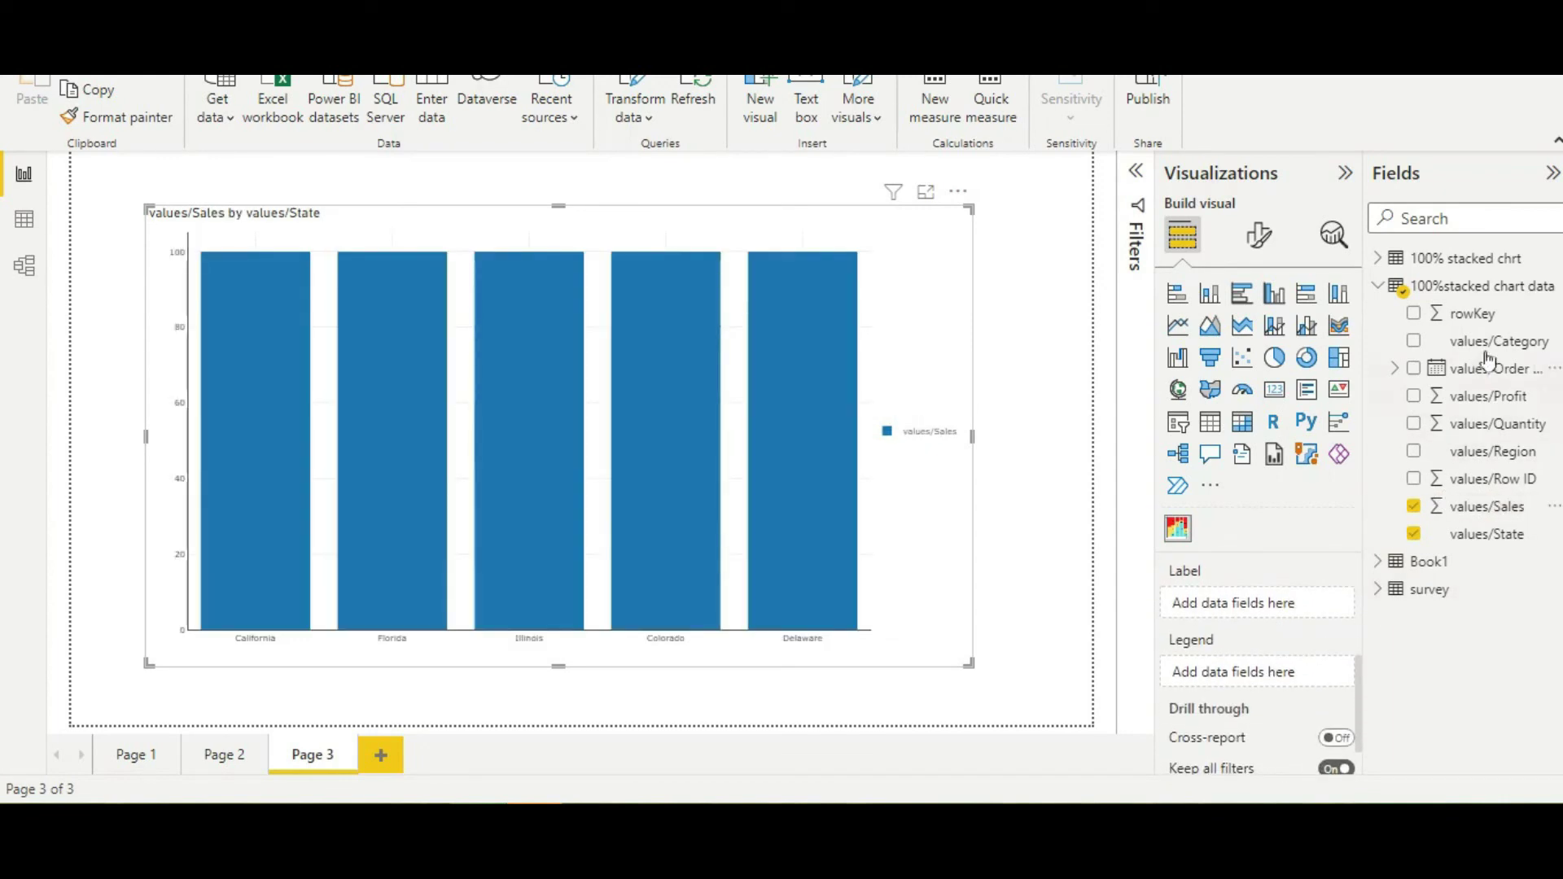
pyautogui.moveTo(1488, 346); pyautogui.dragTo(1279, 674)
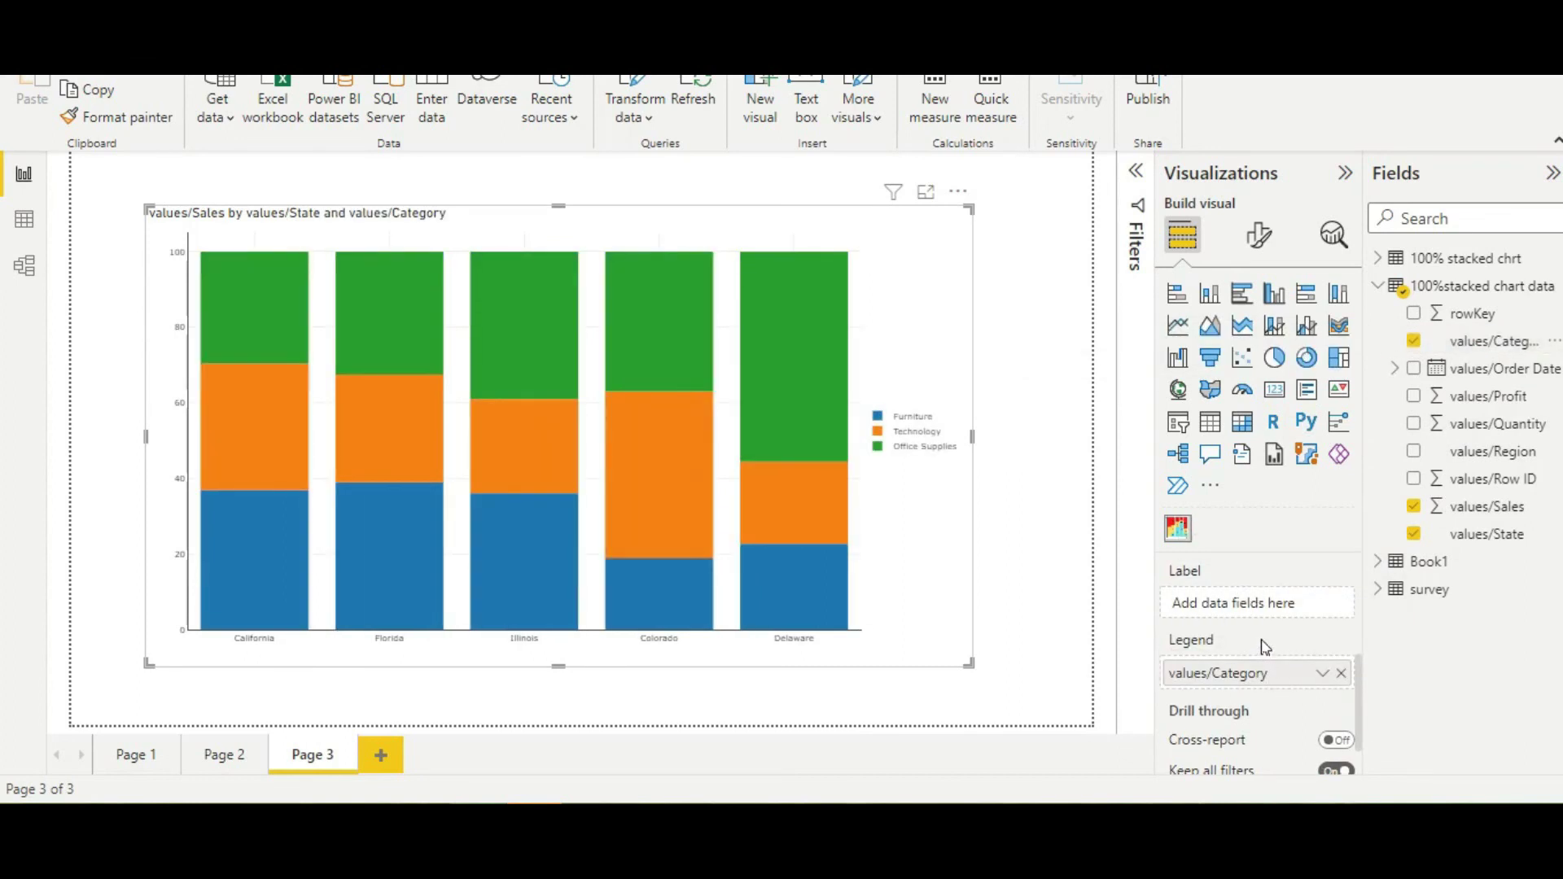
pyautogui.scroll(1, 1263, 643)
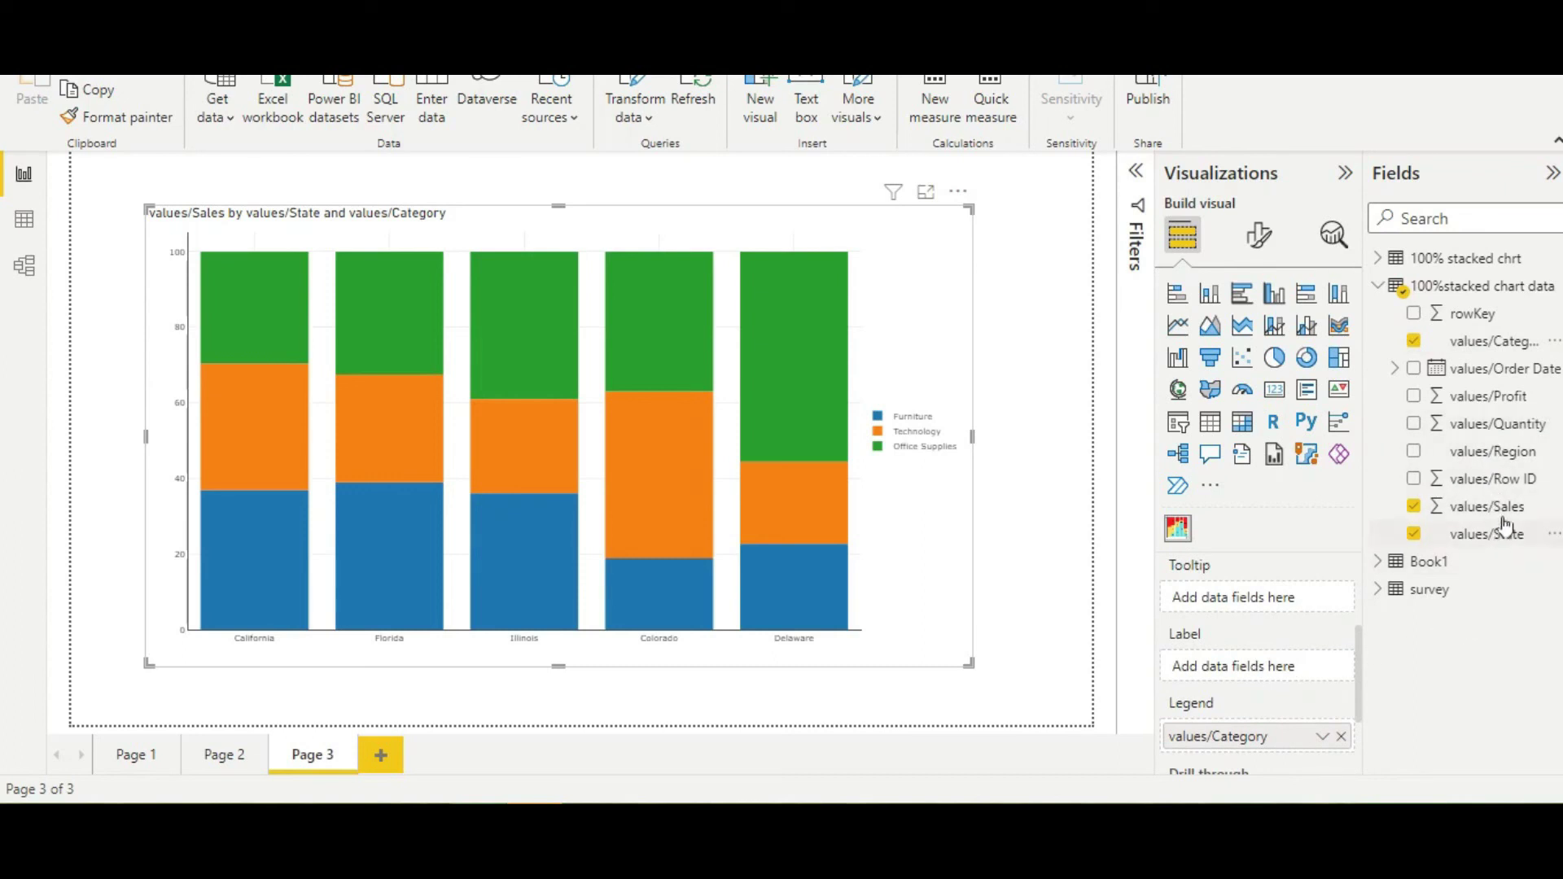
pyautogui.moveTo(1497, 506); pyautogui.dragTo(1301, 664)
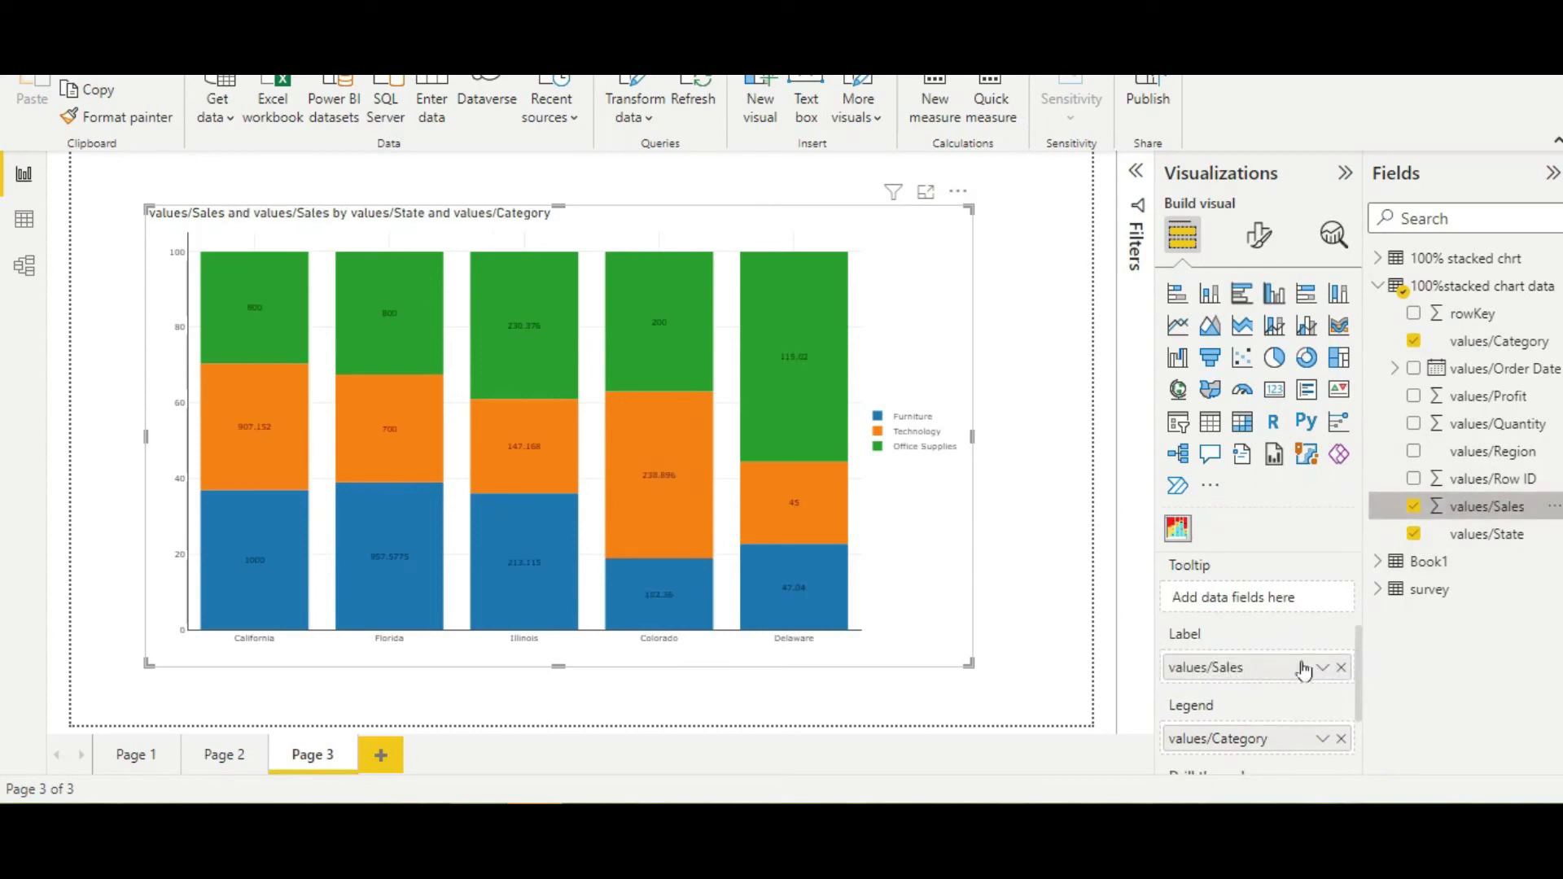